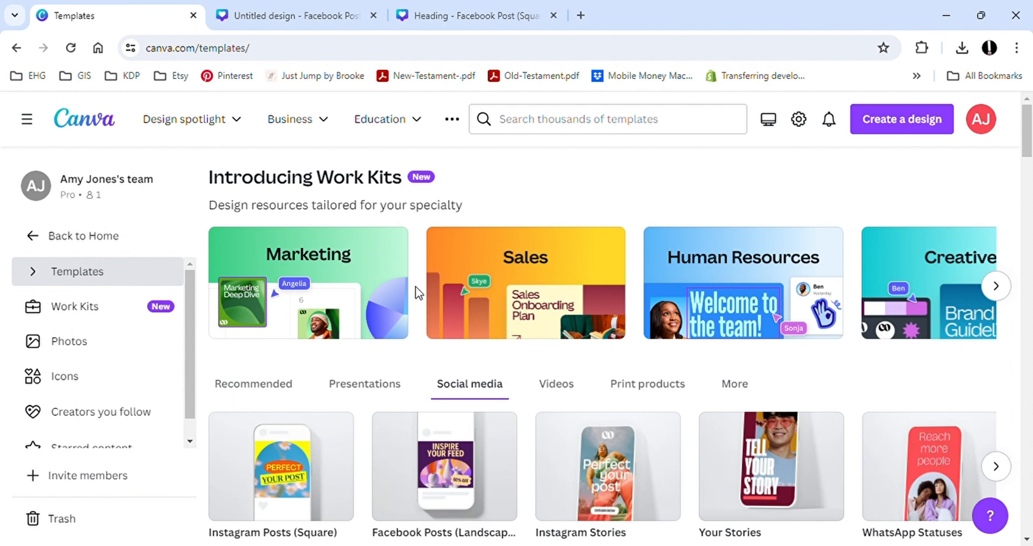
Open the Facebook post templates and filter them to the 1080 x 1080 px (Square) format.
{"action": "scroll", "coordinate": [493, 336], "scroll_direction": "down", "scroll_amount": 3}
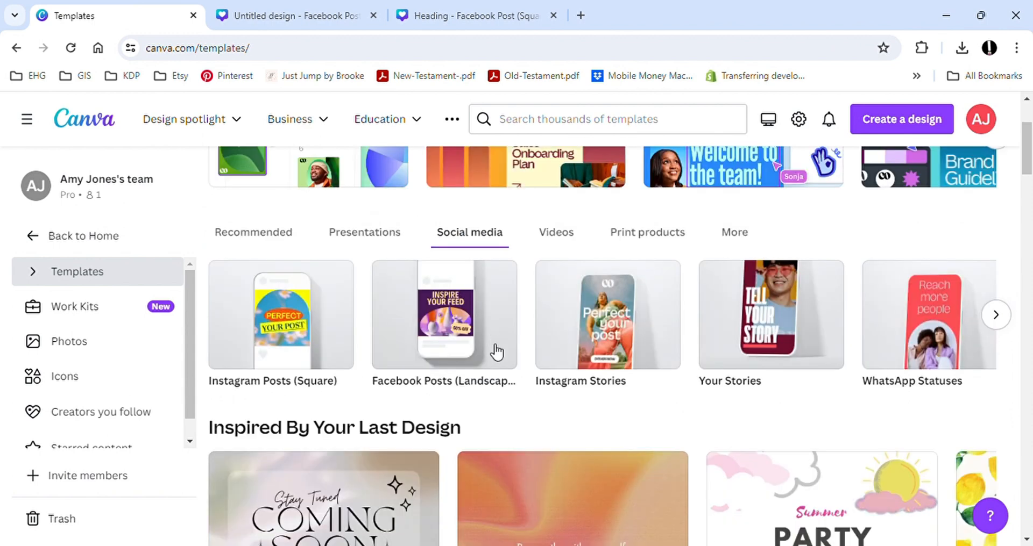
{"action": "left_click", "coordinate": [489, 344]}
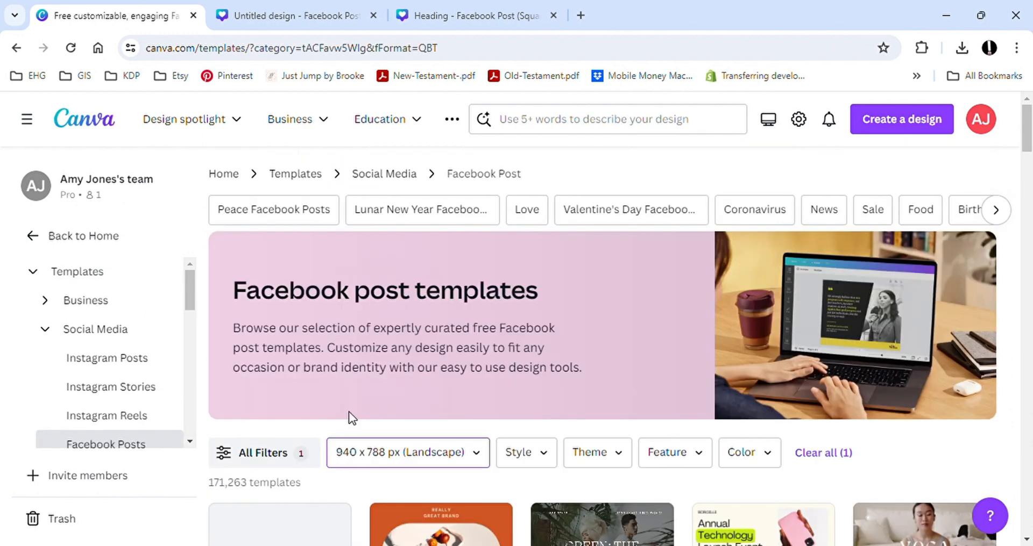
{"action": "scroll", "coordinate": [350, 418], "scroll_direction": "down", "scroll_amount": 3}
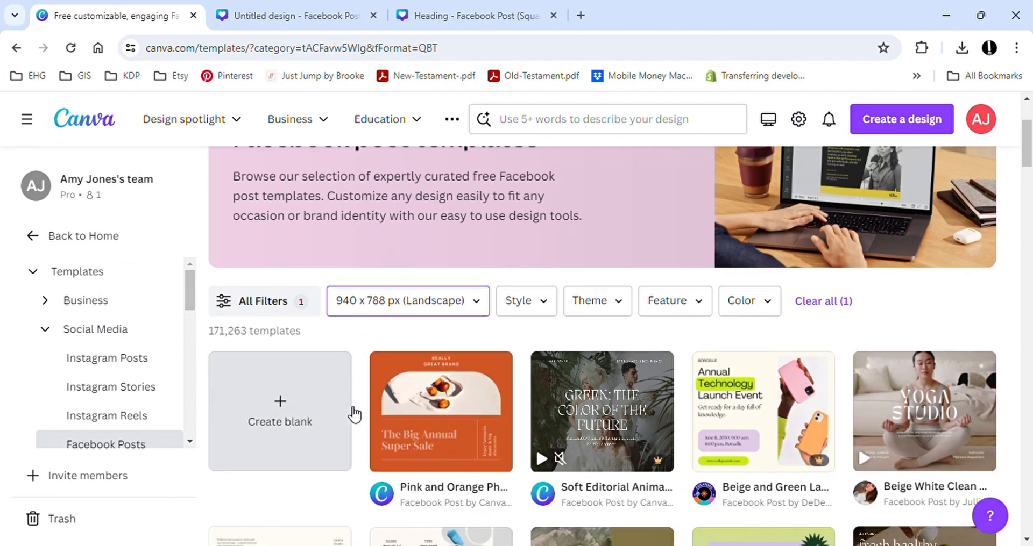
{"action": "left_click", "coordinate": [476, 312]}
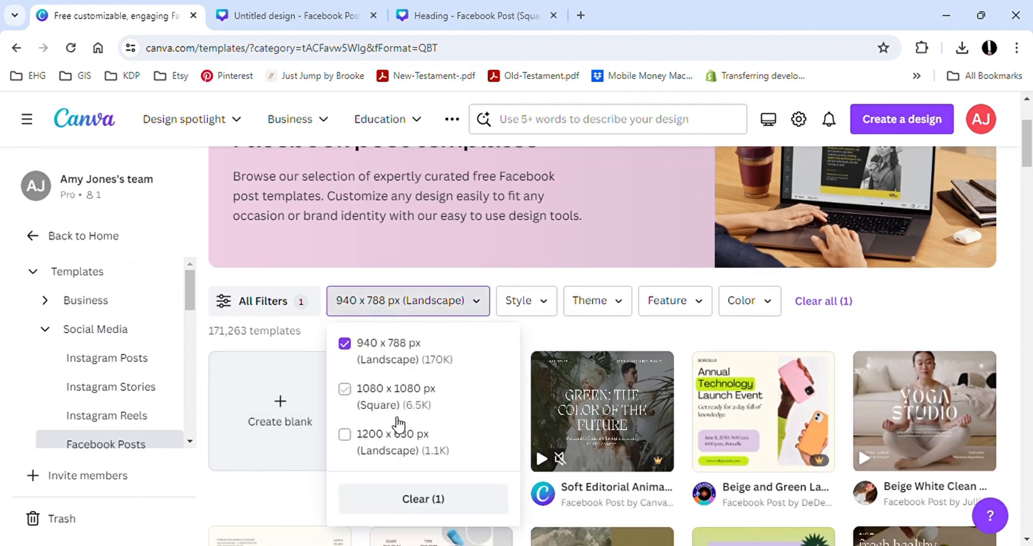
{"action": "left_click", "coordinate": [397, 419]}
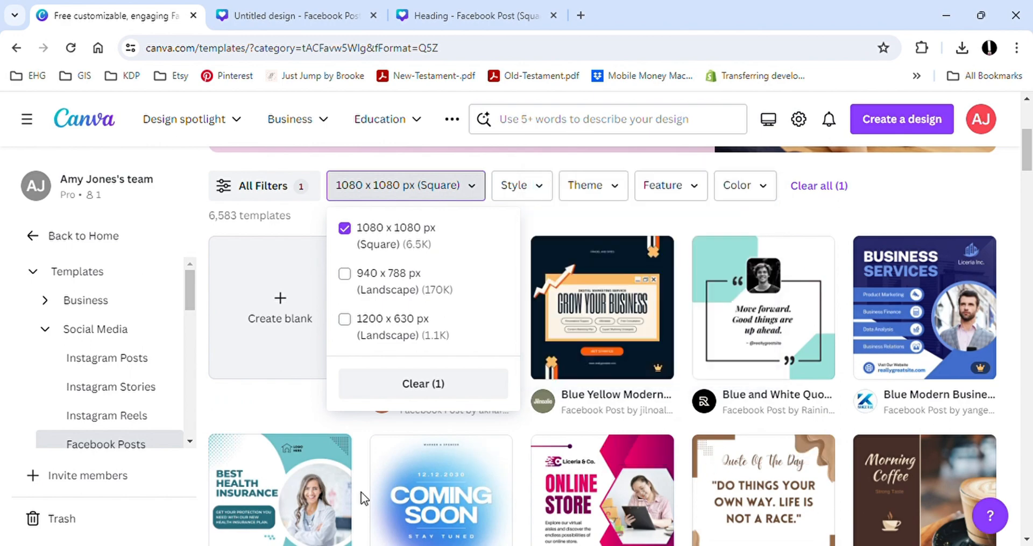
{"action": "scroll", "coordinate": [444, 447], "scroll_direction": "up", "scroll_amount": 1}
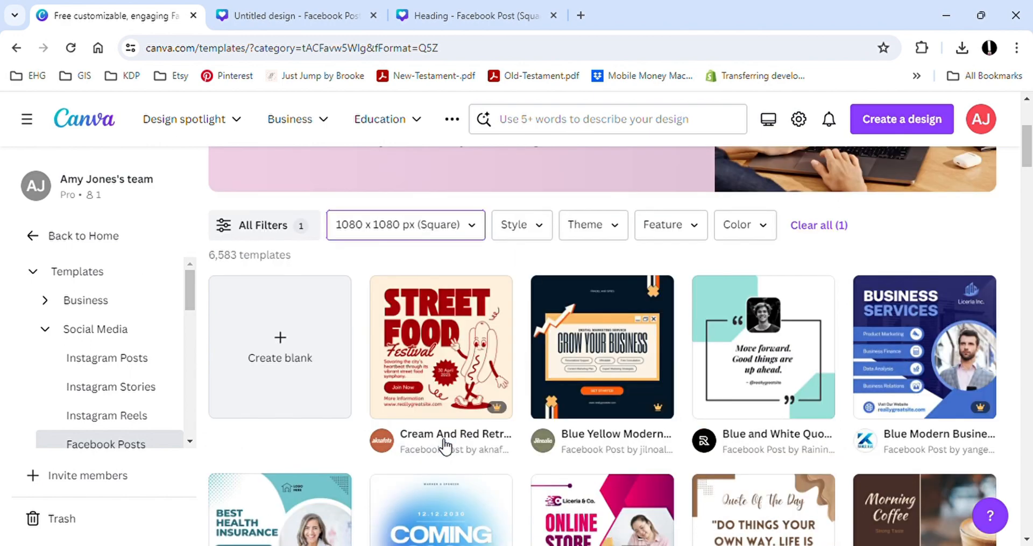
Search the templates for "lemonade stand" and open the pink, green and yellow illustrated lemonade event template for editing.
{"action": "scroll", "coordinate": [445, 447], "scroll_direction": "up", "scroll_amount": 5}
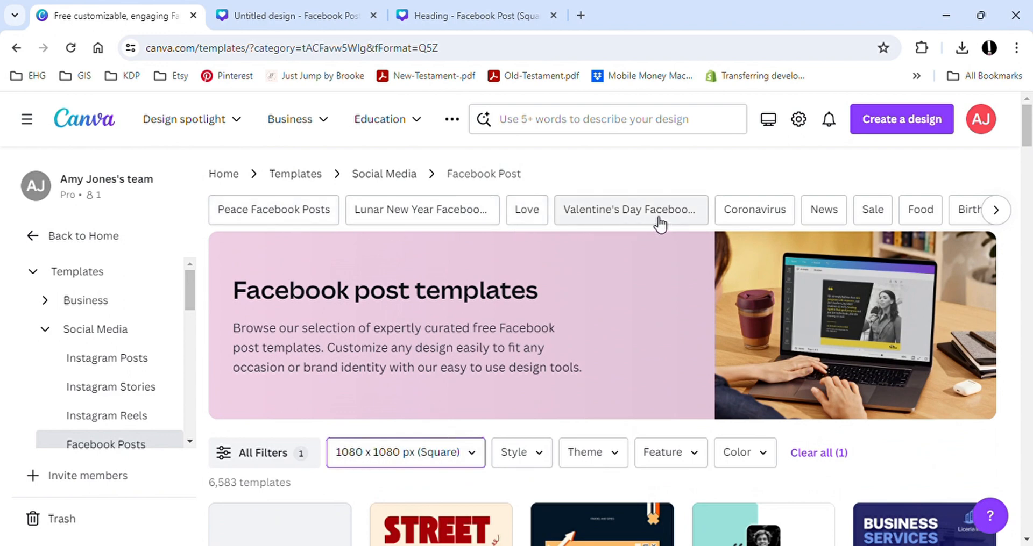
{"action": "left_click", "coordinate": [556, 120]}
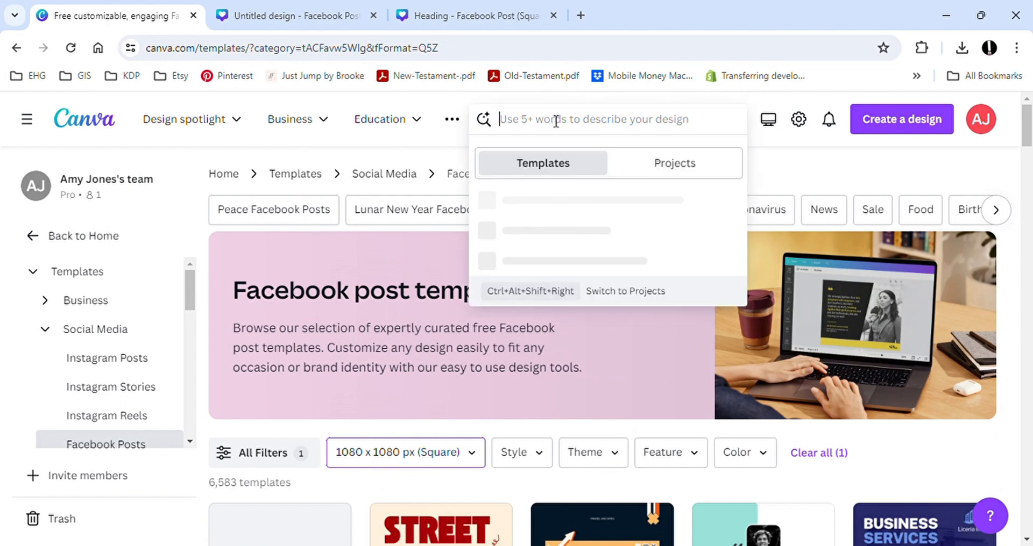
{"action": "type", "text": "lemonad"}
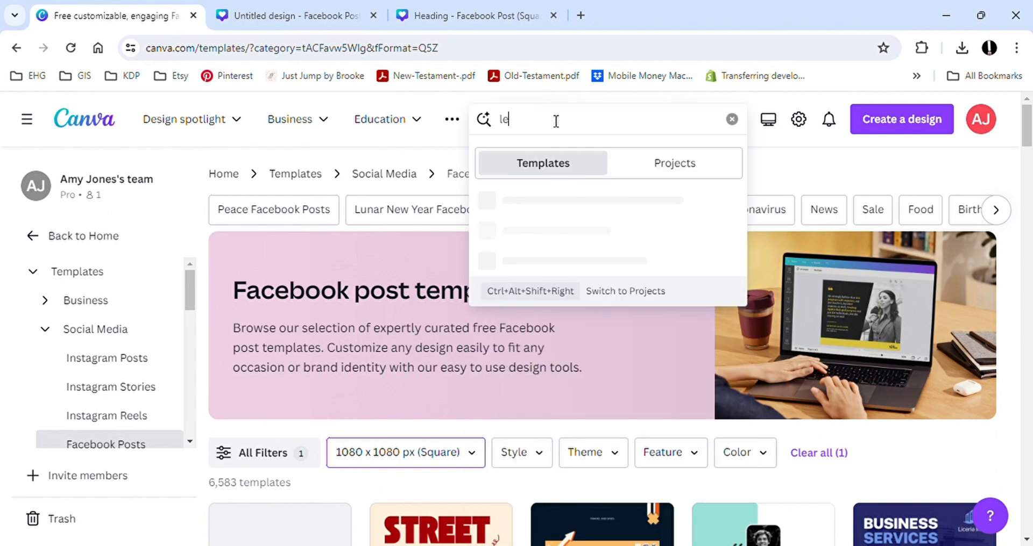
{"action": "type", "text": "e stand"}
{"action": "key", "text": "Return"}
{"action": "scroll", "coordinate": [456, 352], "scroll_direction": "down", "scroll_amount": 3}
{"action": "scroll", "coordinate": [461, 357], "scroll_direction": "down", "scroll_amount": 2}
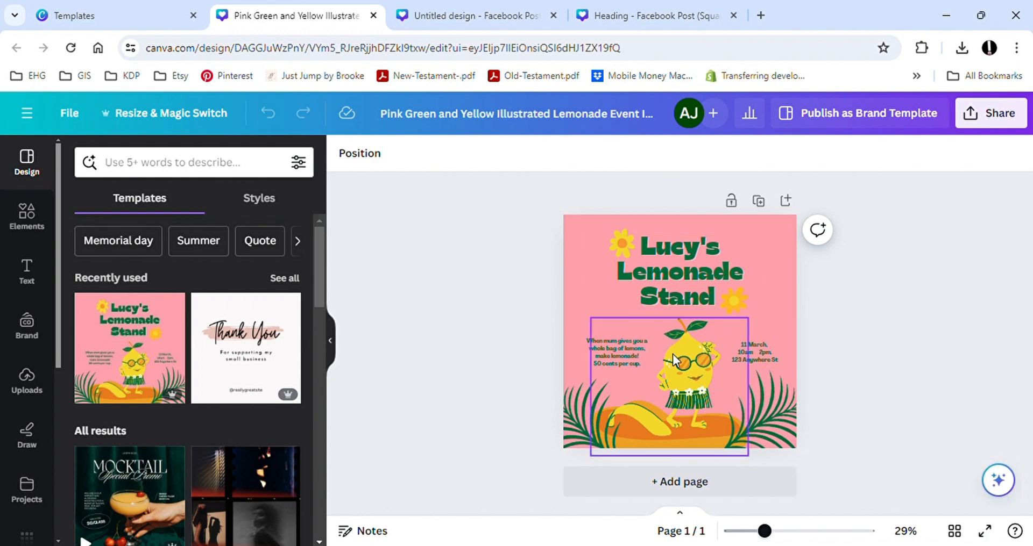
Replace the first name in the Lemonade Stand heading with the stand owner's first name.
{"action": "double_click", "coordinate": [682, 302]}
{"action": "double_click", "coordinate": [661, 247]}
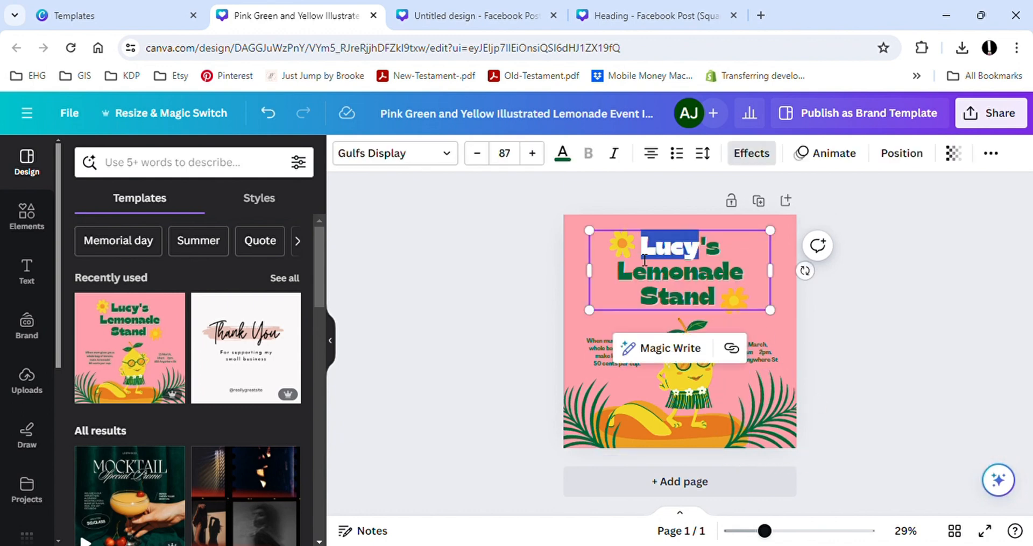
{"action": "type", "text": "Amy"}
{"action": "left_click", "coordinate": [518, 280]}
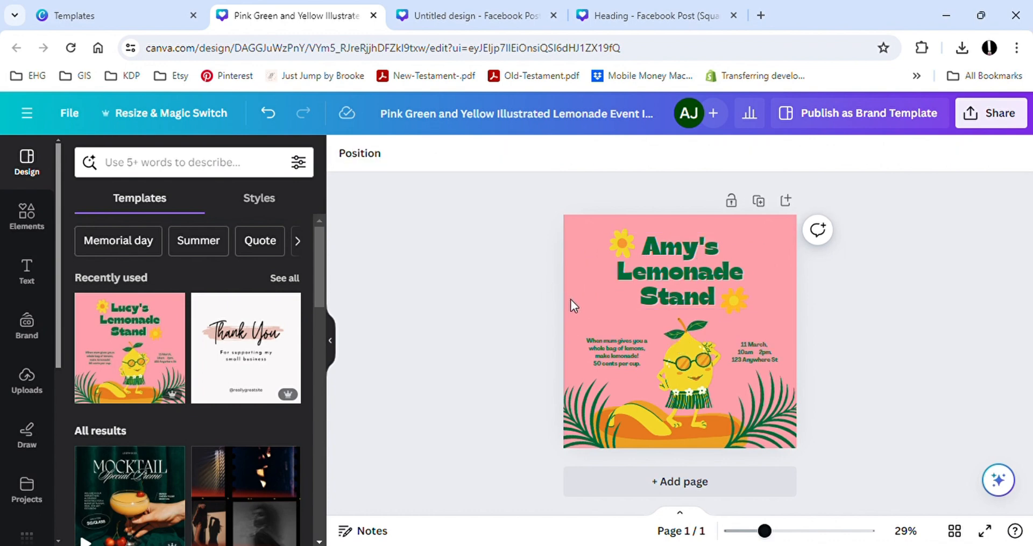
Change the page background from pink to the pale cream document color.
{"action": "left_click", "coordinate": [570, 300]}
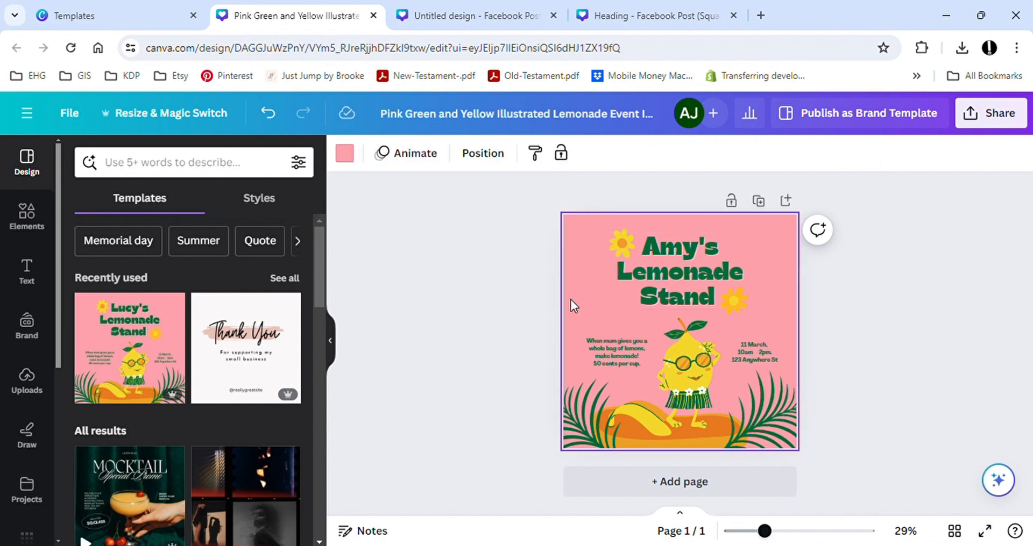
{"action": "left_click", "coordinate": [345, 157]}
{"action": "left_click", "coordinate": [130, 301]}
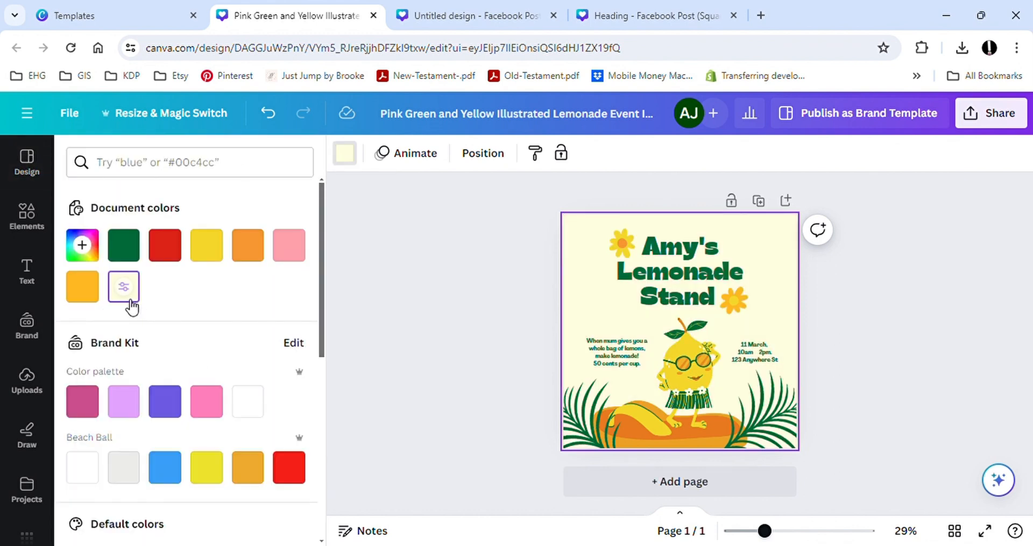
{"action": "left_click", "coordinate": [415, 321]}
Enlarge the Lemonade Stand heading to a font size of about 99.5 and reposition it near the page's top.
{"action": "left_click", "coordinate": [627, 309]}
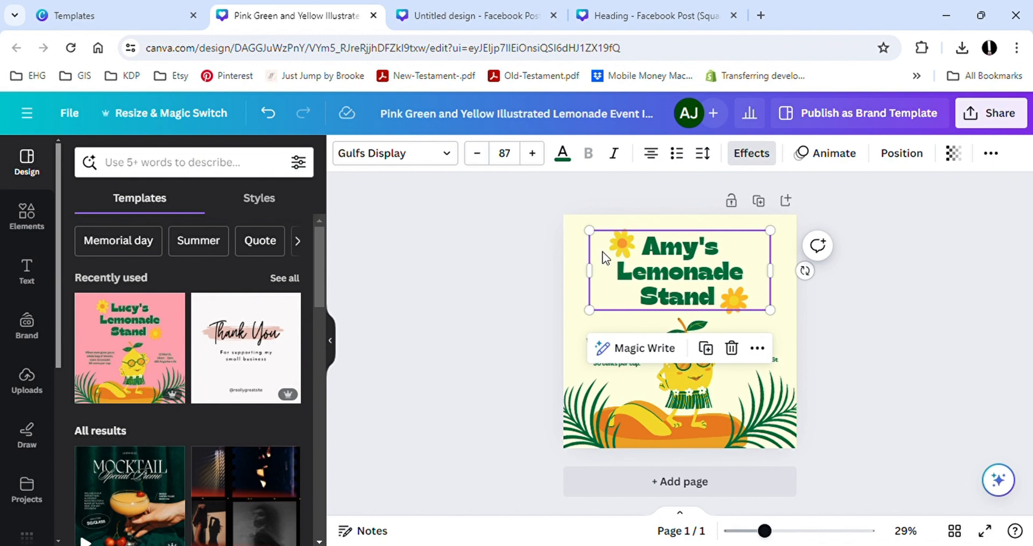
{"action": "left_click_drag", "start_coordinate": [599, 237], "coordinate": [567, 217]}
{"action": "mouse_move", "coordinate": [663, 290]}
{"action": "left_mouse_down"}
{"action": "mouse_move", "coordinate": [684, 294]}
{"action": "mouse_move", "coordinate": [675, 295]}
{"action": "left_mouse_up"}
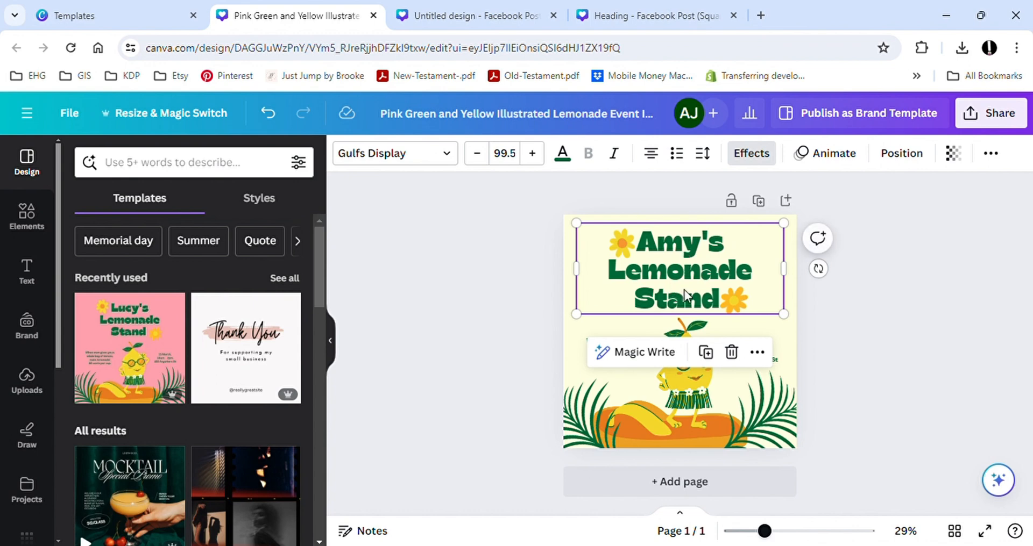
Move the two flowers outward so they clear the enlarged heading text.
{"action": "left_click", "coordinate": [616, 243]}
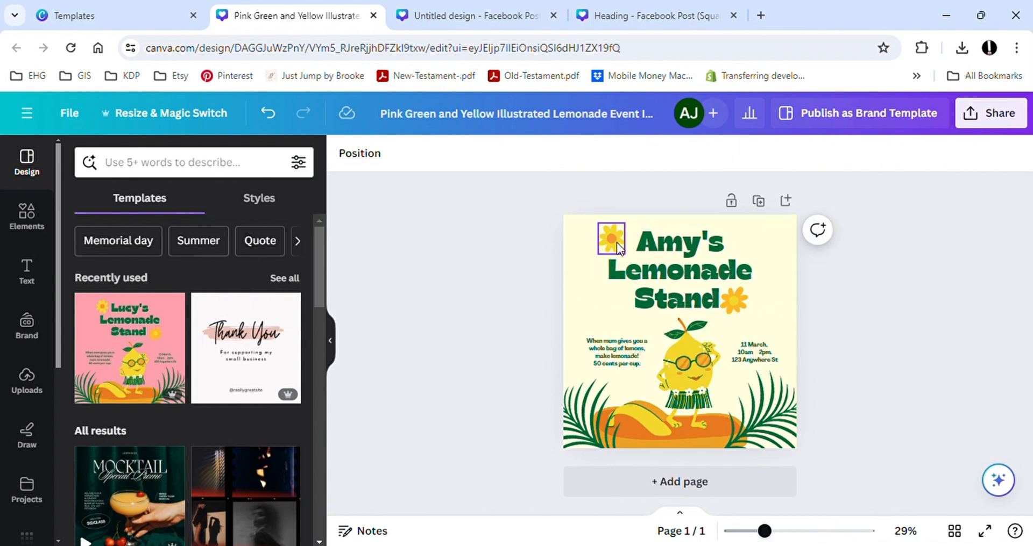
{"action": "left_click", "coordinate": [619, 241]}
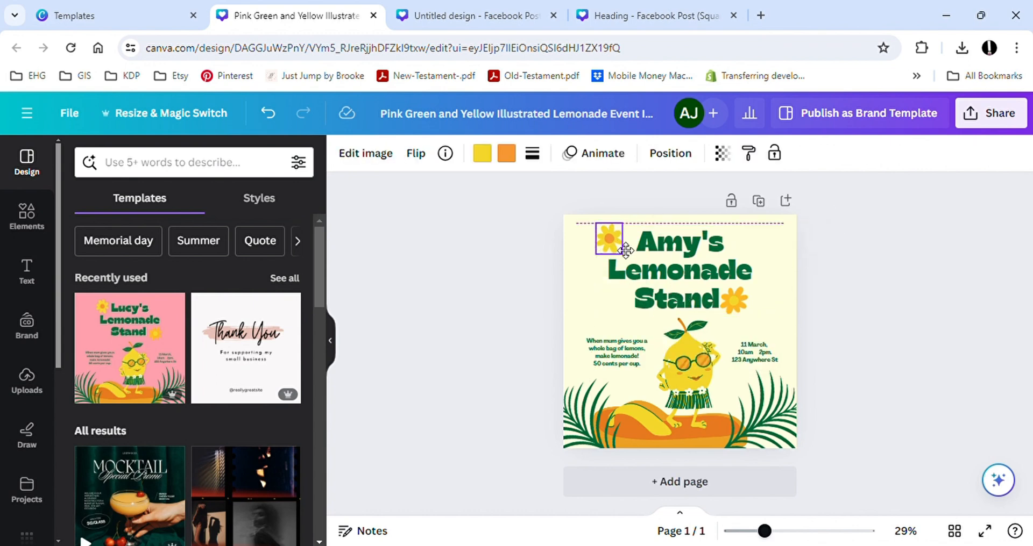
{"action": "left_click", "coordinate": [721, 303]}
{"action": "left_click_drag", "start_coordinate": [732, 299], "coordinate": [741, 303]}
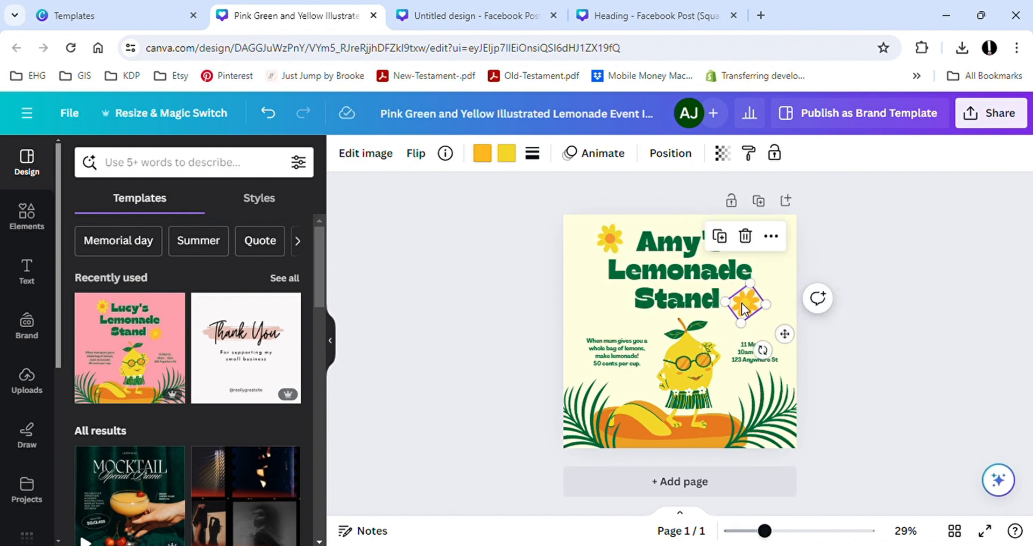
Recolor the orange petals of the flower beside the word "Stand" to red.
{"action": "left_click", "coordinate": [481, 153]}
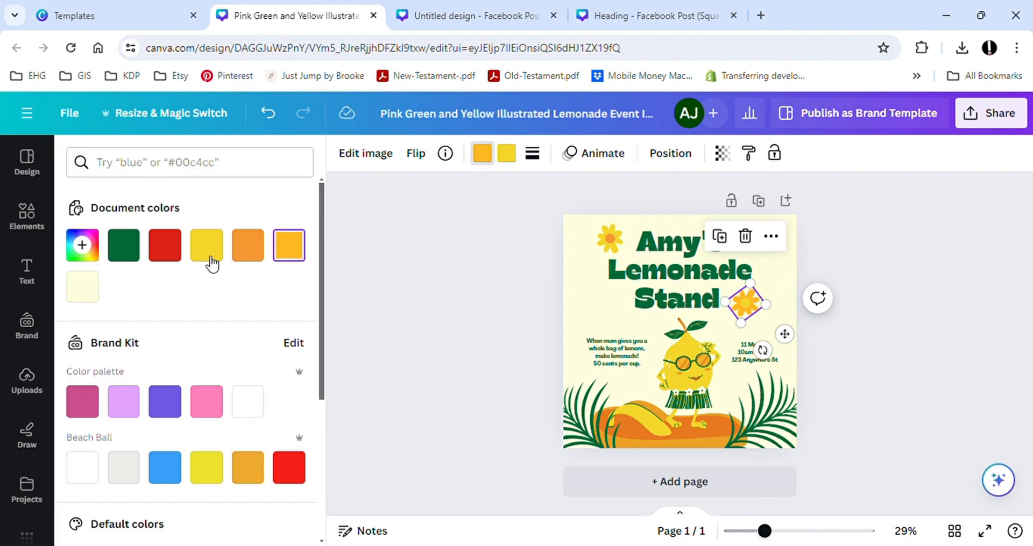
{"action": "left_click", "coordinate": [179, 258]}
{"action": "left_click", "coordinate": [441, 261]}
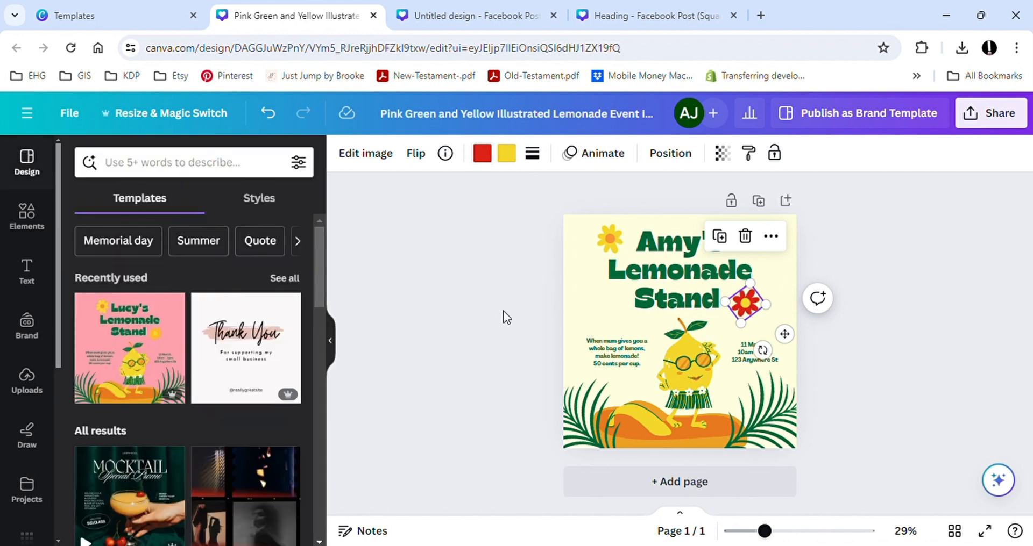
Delete the lemon illustration with sunglasses and place a smiling lemon graphic from a "lemon" search centered below the heading.
{"action": "left_click", "coordinate": [684, 405]}
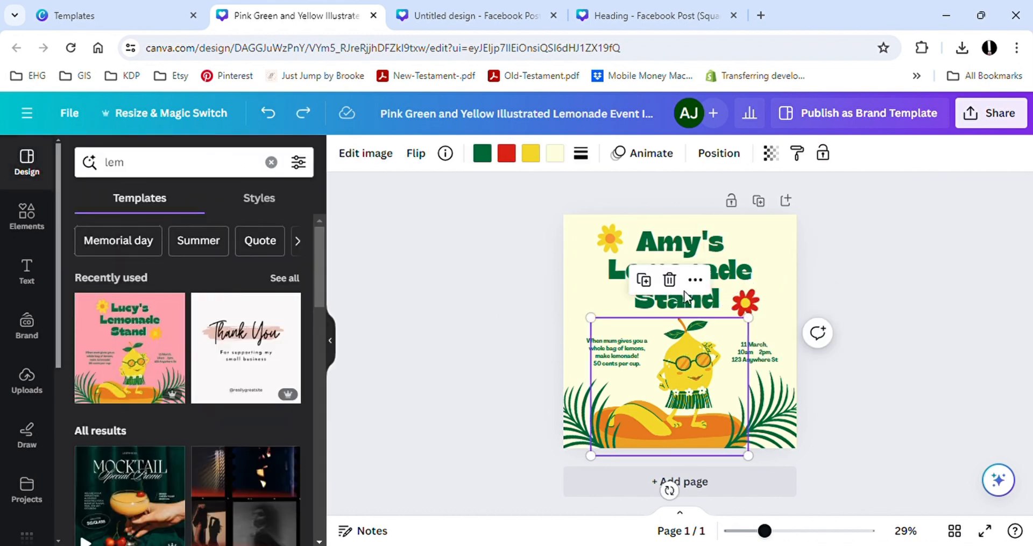
{"action": "left_click", "coordinate": [670, 280]}
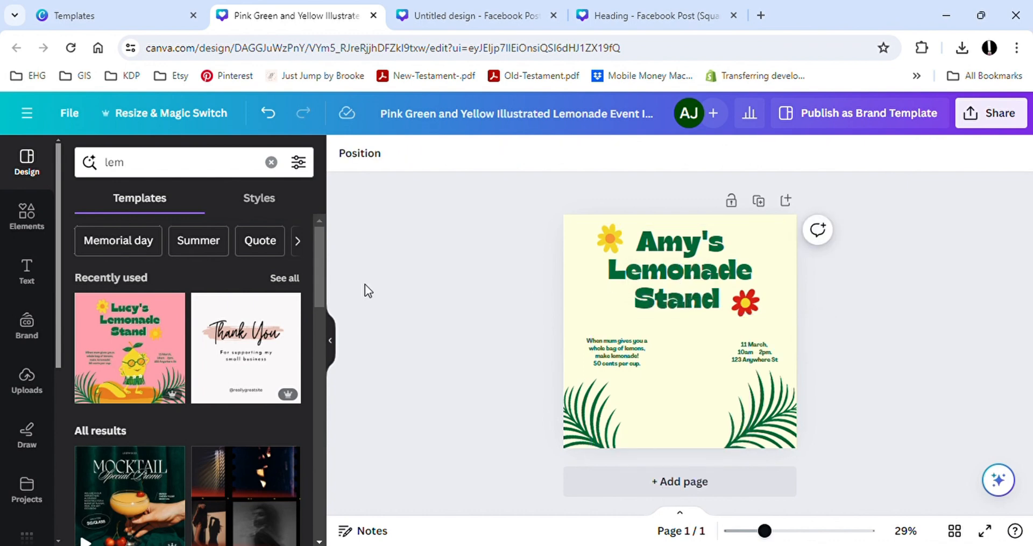
{"action": "left_click", "coordinate": [41, 232]}
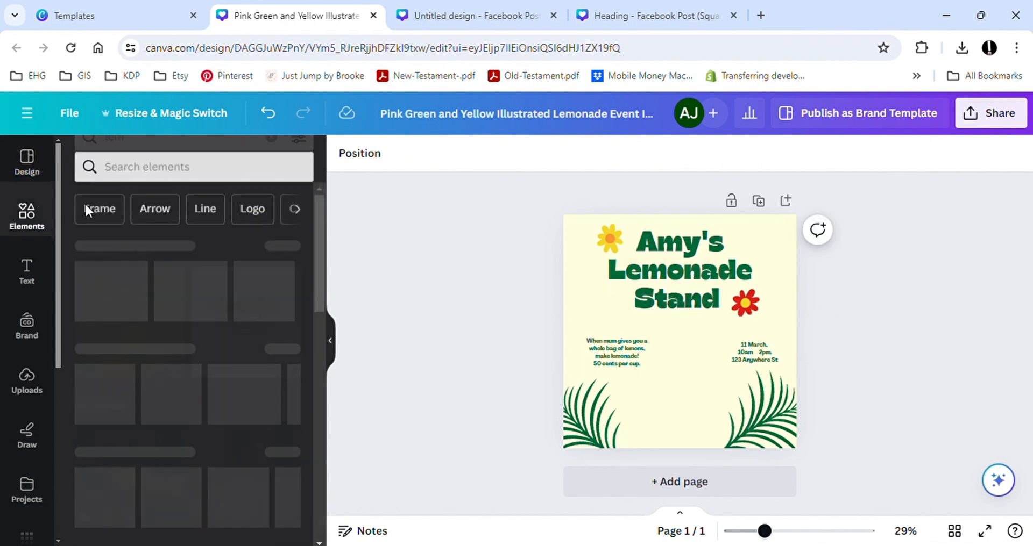
{"action": "left_click", "coordinate": [111, 162]}
{"action": "type", "text": "lemon"}
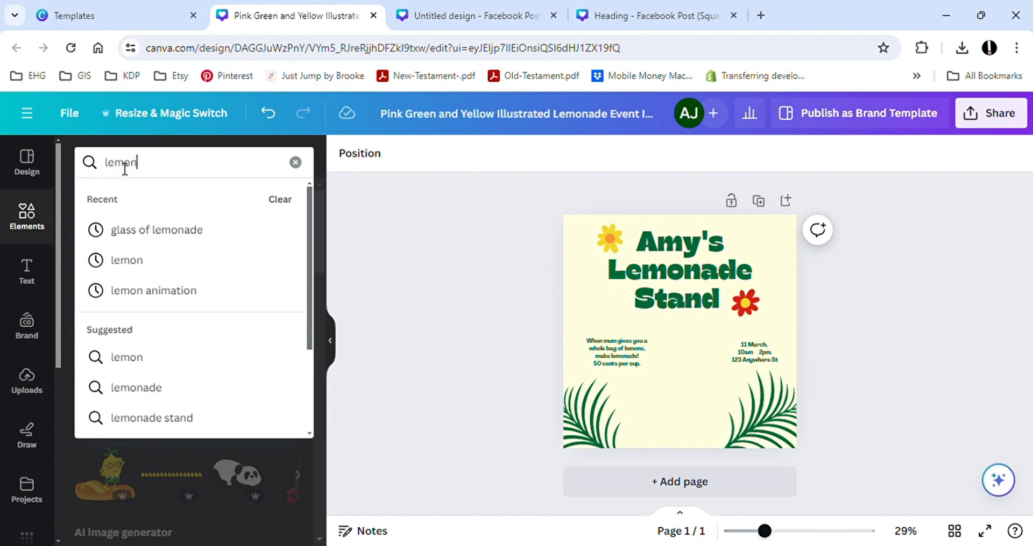
{"action": "key", "text": "Return"}
{"action": "left_click", "coordinate": [123, 204]}
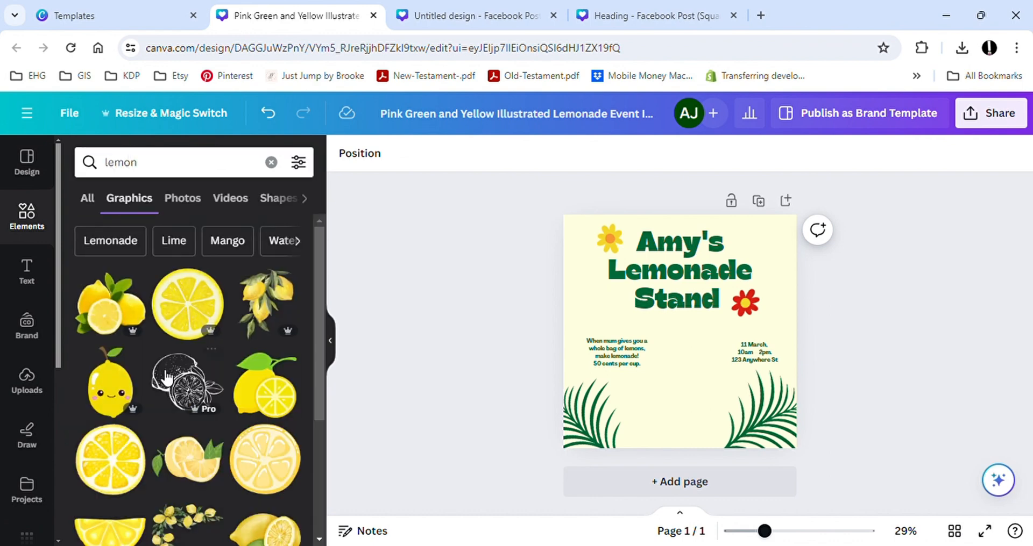
{"action": "scroll", "coordinate": [167, 376], "scroll_direction": "down", "scroll_amount": 5}
{"action": "scroll", "coordinate": [167, 378], "scroll_direction": "up", "scroll_amount": 3}
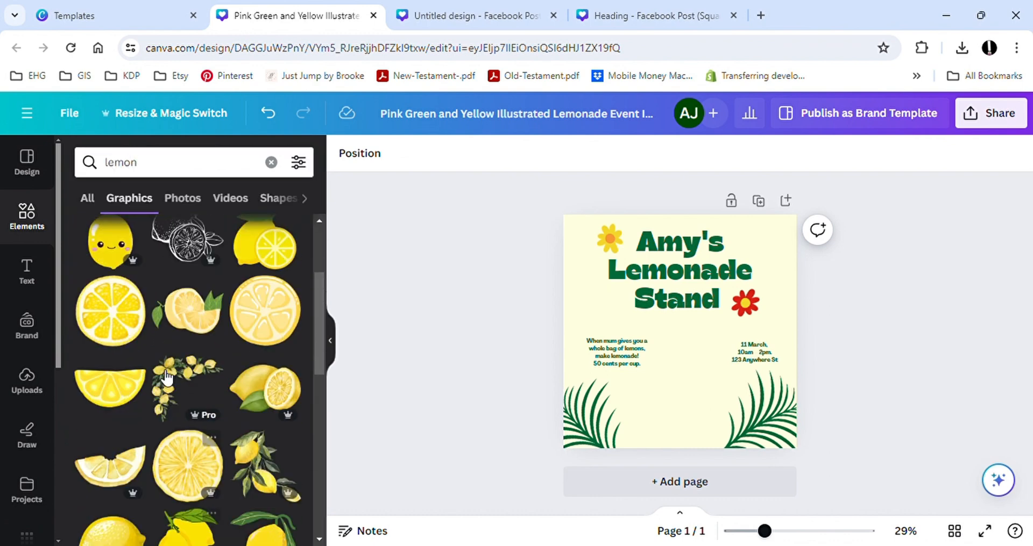
{"action": "left_click", "coordinate": [97, 328]}
{"action": "left_click_drag", "start_coordinate": [682, 359], "coordinate": [684, 395]}
Delete both palm leaves and the two small text blocks beside the smiling lemon.
{"action": "left_click", "coordinate": [584, 417]}
{"action": "left_click", "coordinate": [578, 342]}
{"action": "left_click", "coordinate": [617, 351]}
{"action": "left_click", "coordinate": [668, 300]}
{"action": "left_click", "coordinate": [758, 348]}
{"action": "key", "text": "Delete"}
Search the graphics for "glass of lemonade" and place a glass to the lemon's right and a pitcher to its left.
{"action": "left_click_drag", "start_coordinate": [137, 163], "coordinate": [126, 167]}
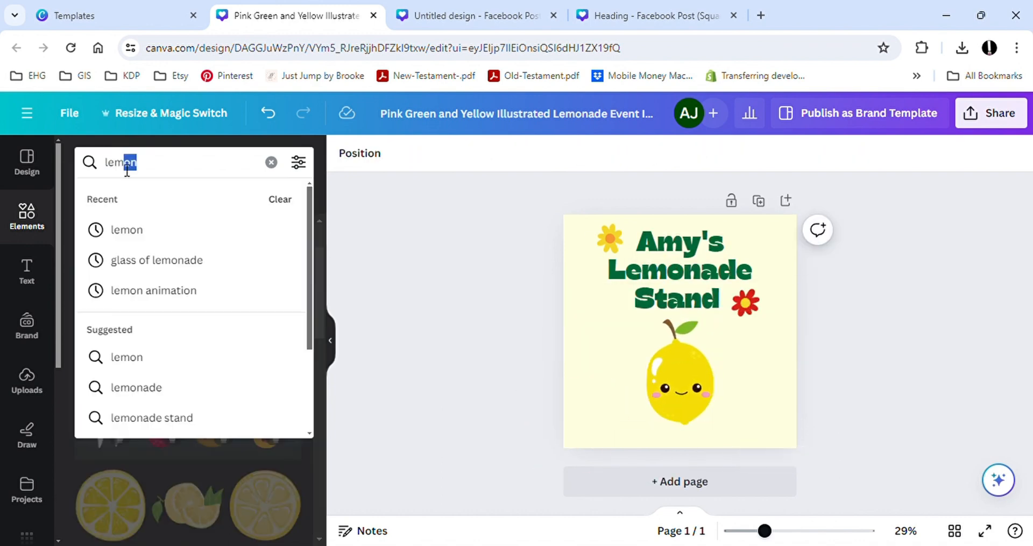
{"action": "left_click", "coordinate": [178, 264]}
{"action": "left_click", "coordinate": [110, 304]}
{"action": "left_click_drag", "start_coordinate": [716, 348], "coordinate": [776, 410]}
{"action": "left_click", "coordinate": [268, 305]}
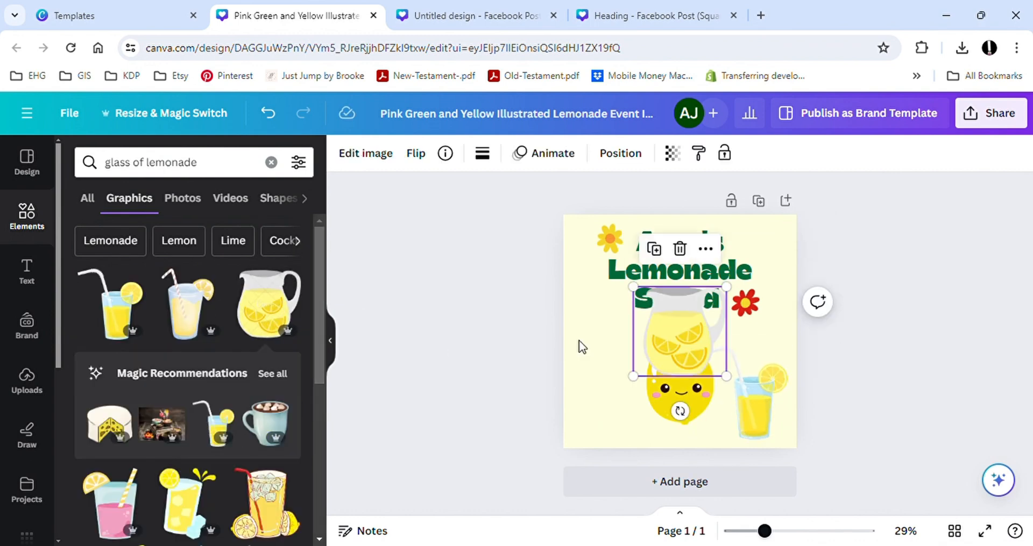
{"action": "left_click_drag", "start_coordinate": [699, 353], "coordinate": [629, 425]}
Flip the lemonade pitcher horizontally and try out the vertical flip on it.
{"action": "left_click", "coordinate": [677, 398]}
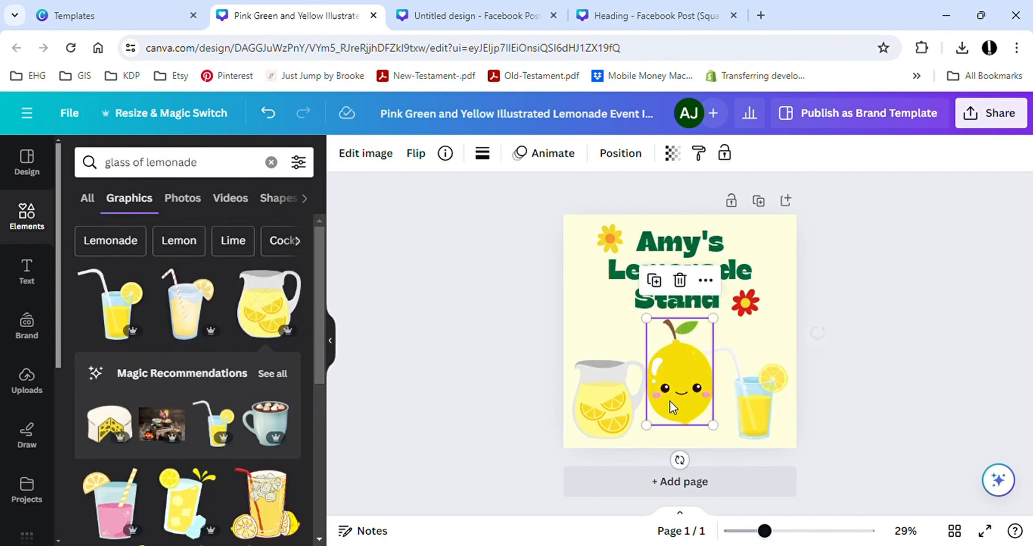
{"action": "left_click", "coordinate": [617, 415]}
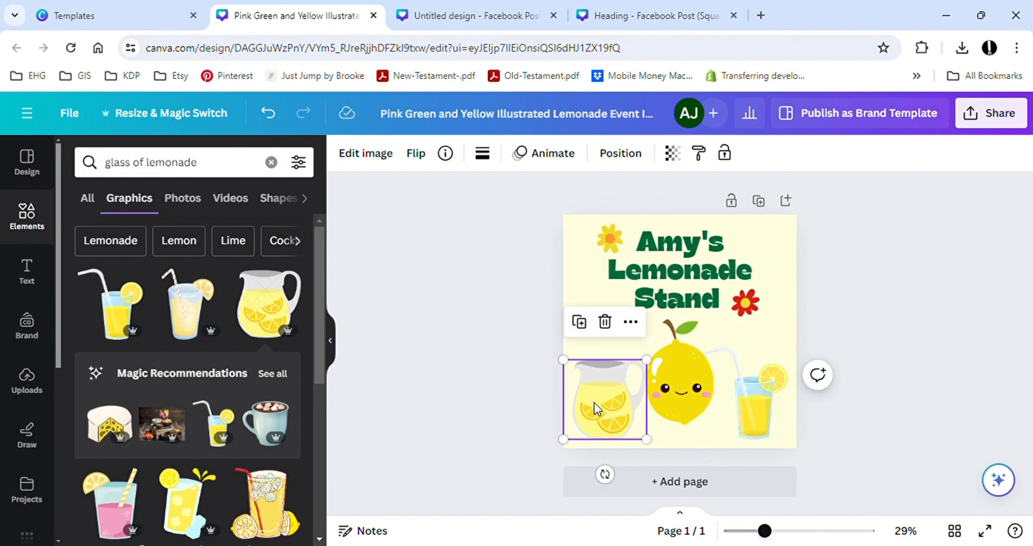
{"action": "left_click", "coordinate": [415, 156]}
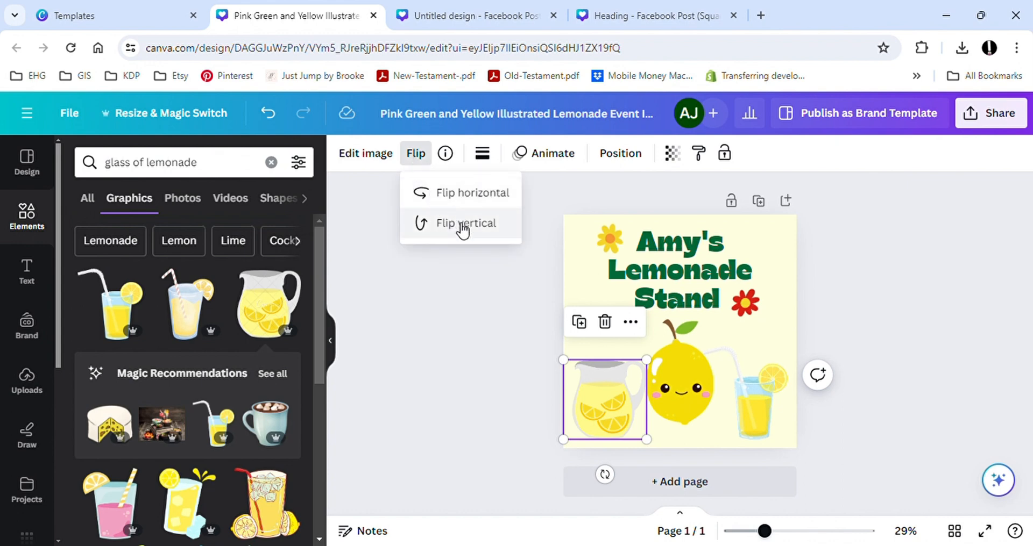
{"action": "left_click", "coordinate": [459, 201]}
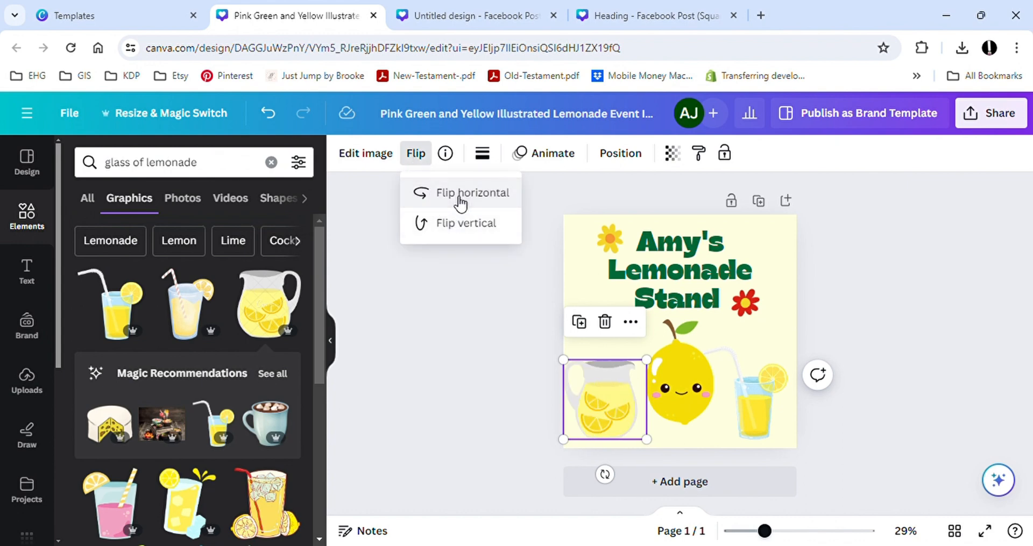
{"action": "left_click", "coordinate": [457, 226]}
{"action": "left_click", "coordinate": [458, 226]}
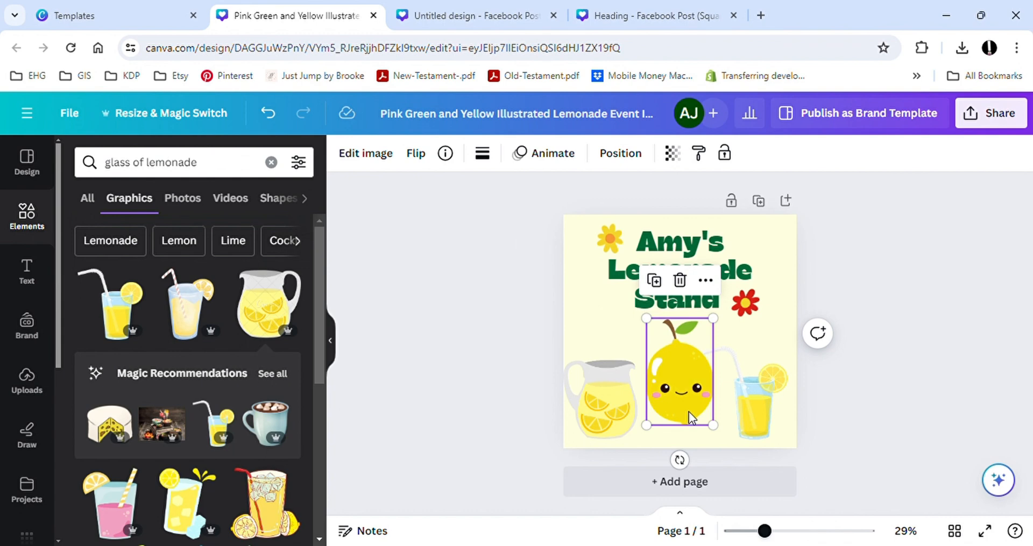
Add a Drop shadow effect to the smiling lemon graphic.
{"action": "left_click", "coordinate": [356, 156]}
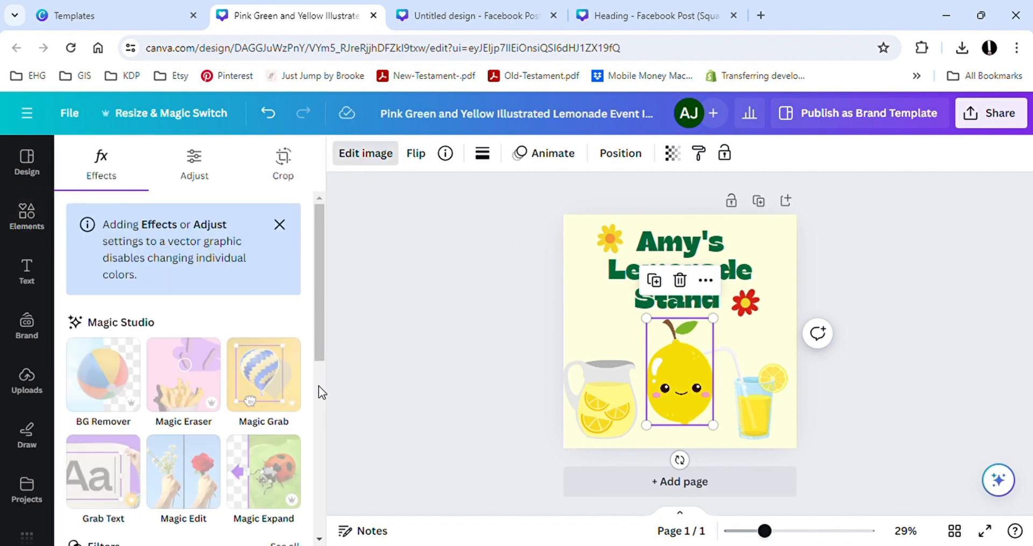
{"action": "scroll", "coordinate": [182, 444], "scroll_direction": "down", "scroll_amount": 8}
{"action": "scroll", "coordinate": [180, 443], "scroll_direction": "down", "scroll_amount": 2}
{"action": "left_click", "coordinate": [106, 425]}
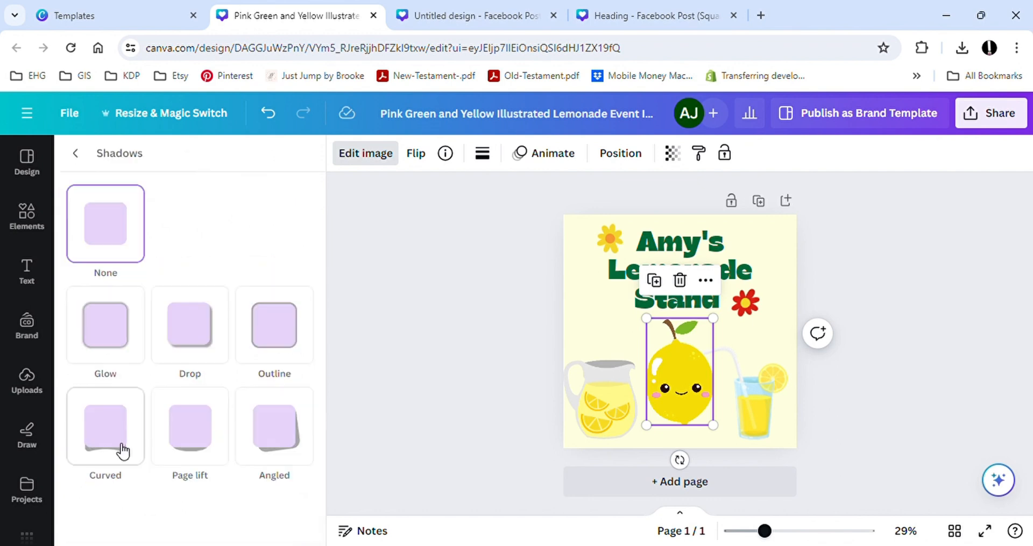
{"action": "left_click", "coordinate": [188, 355]}
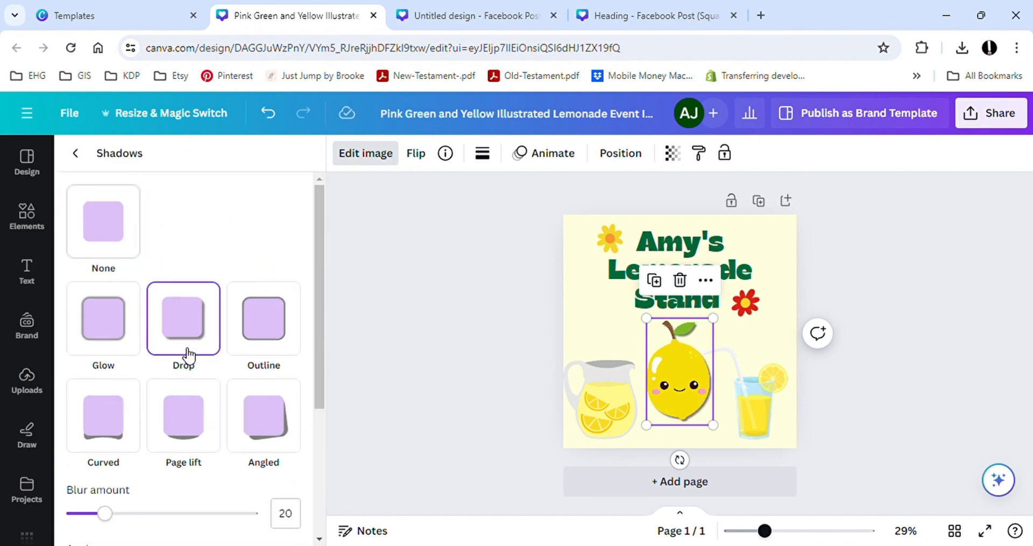
{"action": "left_click", "coordinate": [589, 314]}
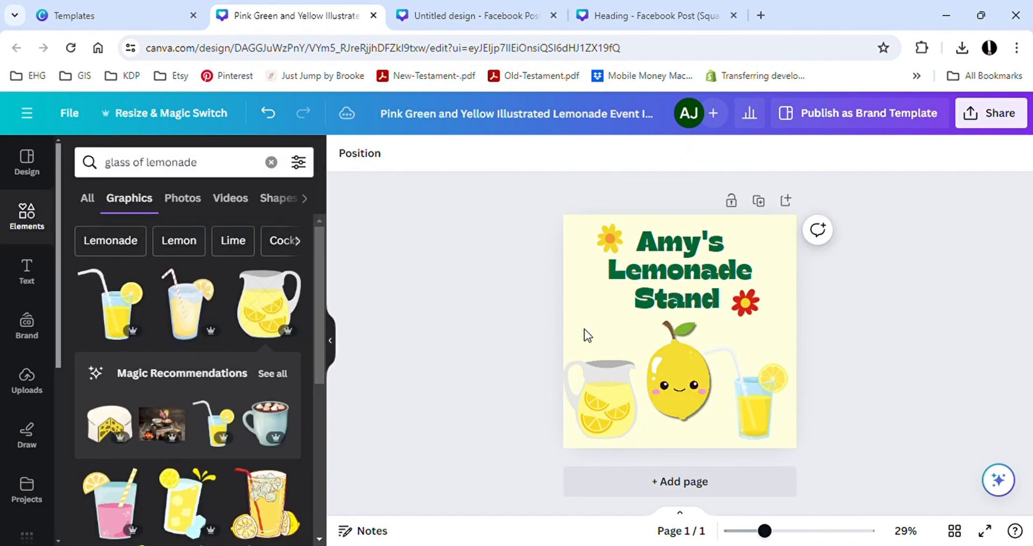
Change the page background color to white.
{"action": "left_click", "coordinate": [584, 329]}
{"action": "left_click", "coordinate": [355, 159]}
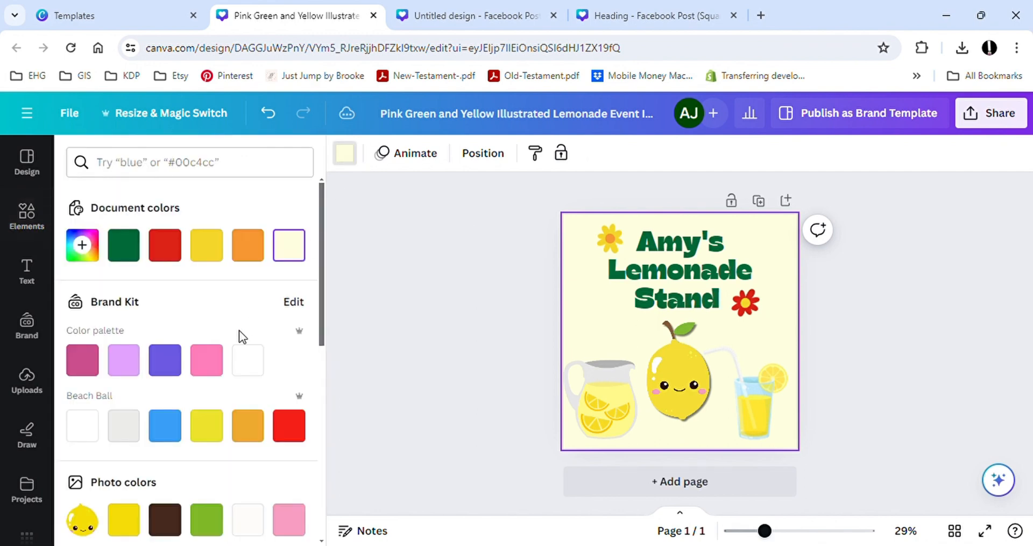
{"action": "left_click", "coordinate": [241, 356]}
{"action": "left_click", "coordinate": [389, 344]}
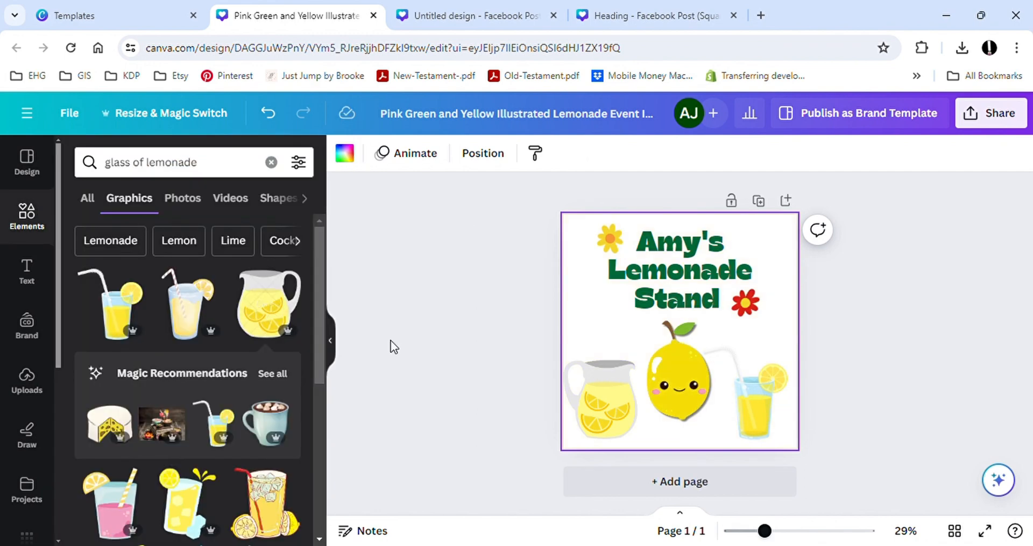
Try out the Wiggle motion effect at a reduced intensity on the smiling lemon, and remove the animation.
{"action": "left_click", "coordinate": [673, 401]}
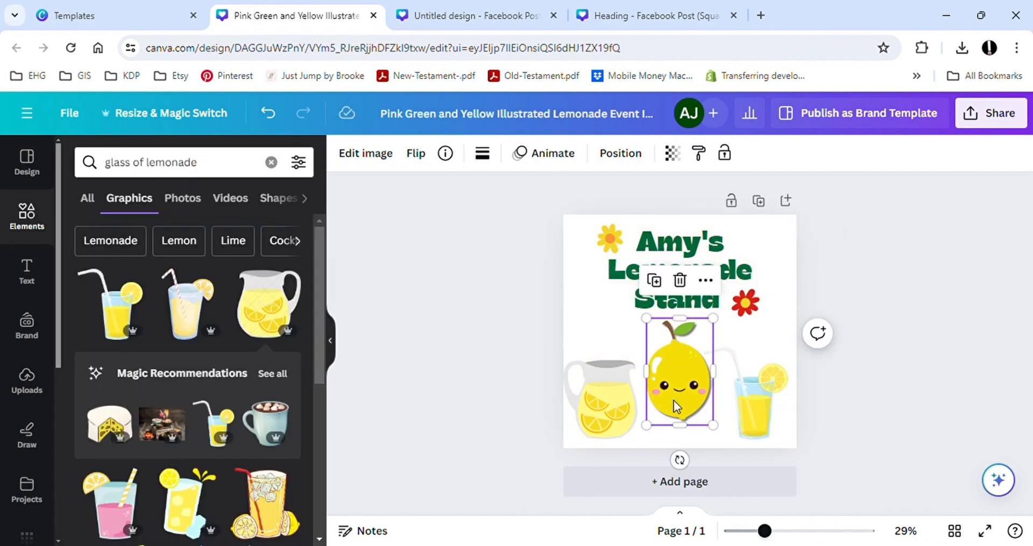
{"action": "left_click", "coordinate": [551, 157]}
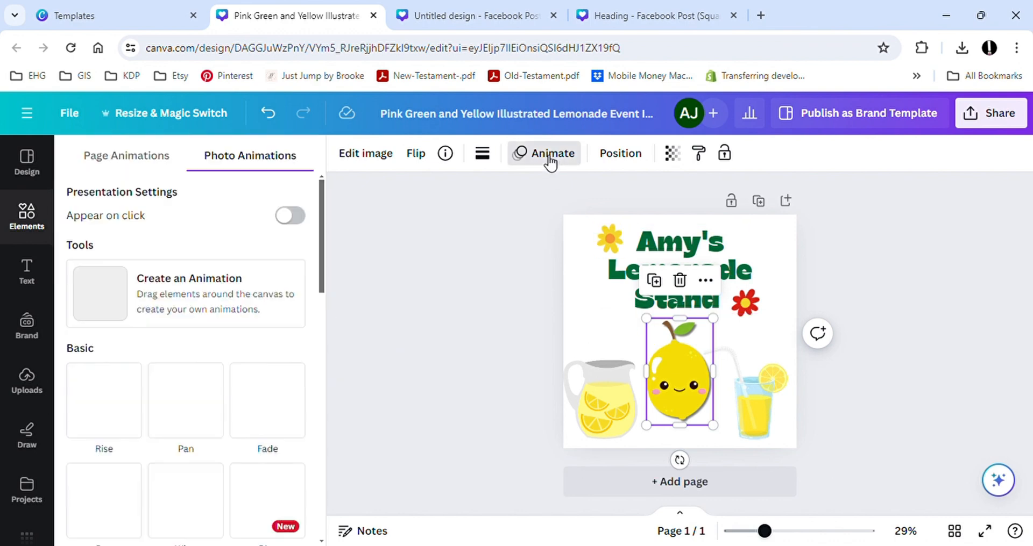
{"action": "scroll", "coordinate": [242, 427], "scroll_direction": "down", "scroll_amount": 3}
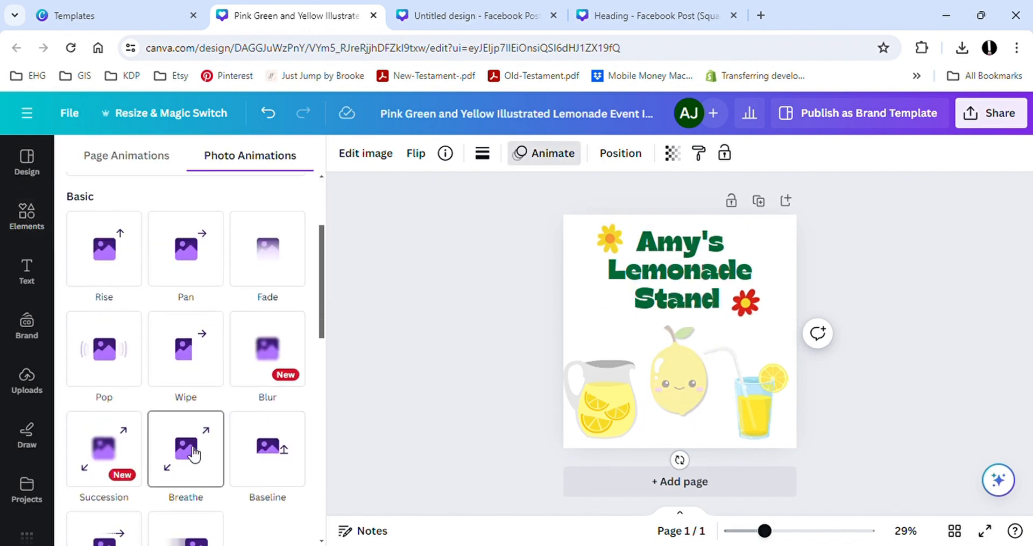
{"action": "scroll", "coordinate": [191, 451], "scroll_direction": "down", "scroll_amount": 6}
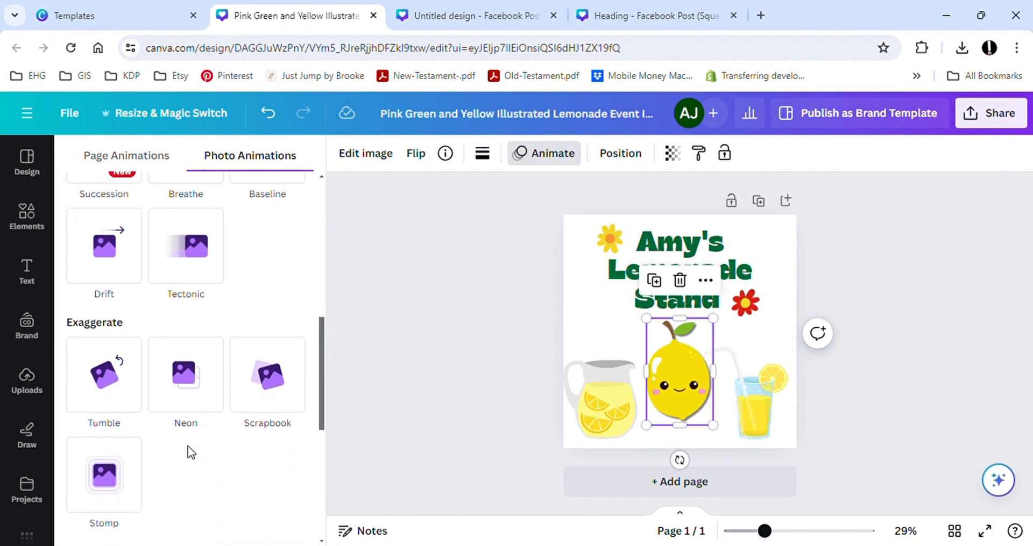
{"action": "scroll", "coordinate": [191, 452], "scroll_direction": "down", "scroll_amount": 3}
{"action": "scroll", "coordinate": [188, 446], "scroll_direction": "down", "scroll_amount": 3}
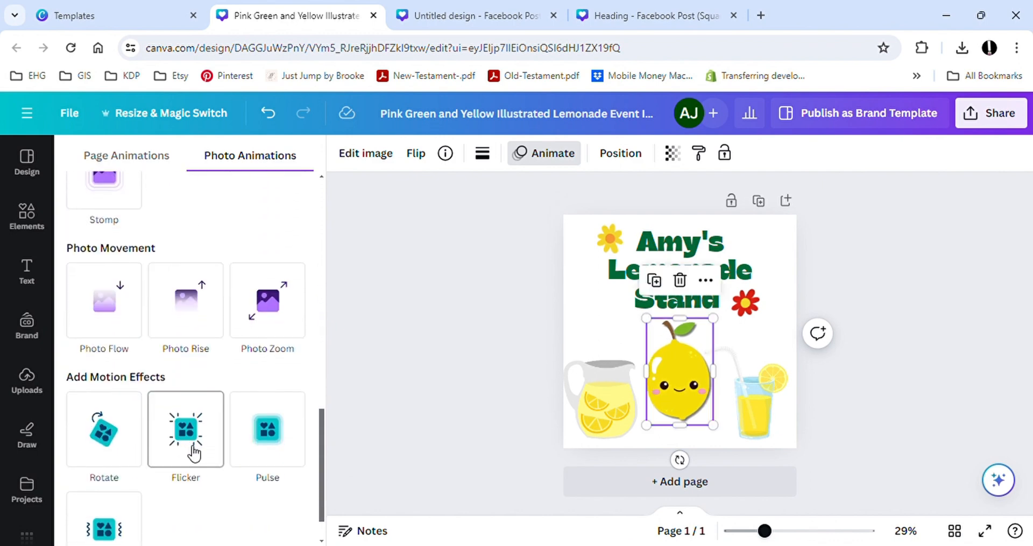
{"action": "scroll", "coordinate": [193, 453], "scroll_direction": "down", "scroll_amount": 1}
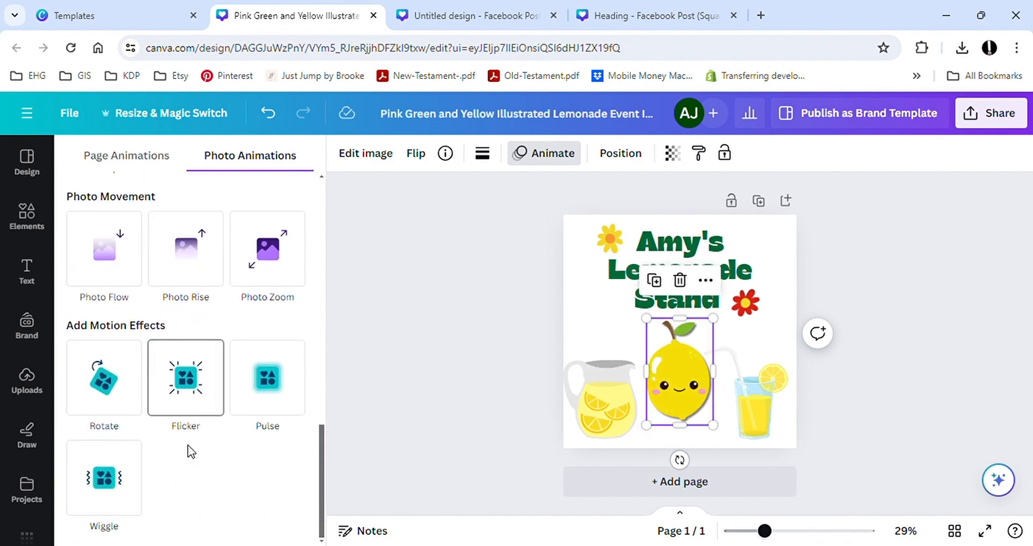
{"action": "left_click", "coordinate": [88, 503]}
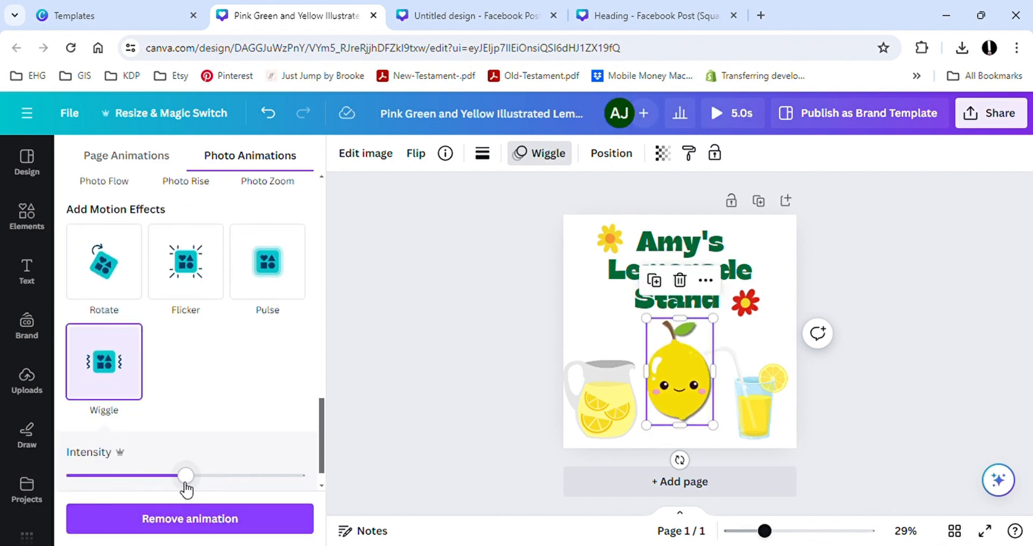
{"action": "left_click_drag", "start_coordinate": [186, 487], "coordinate": [120, 487]}
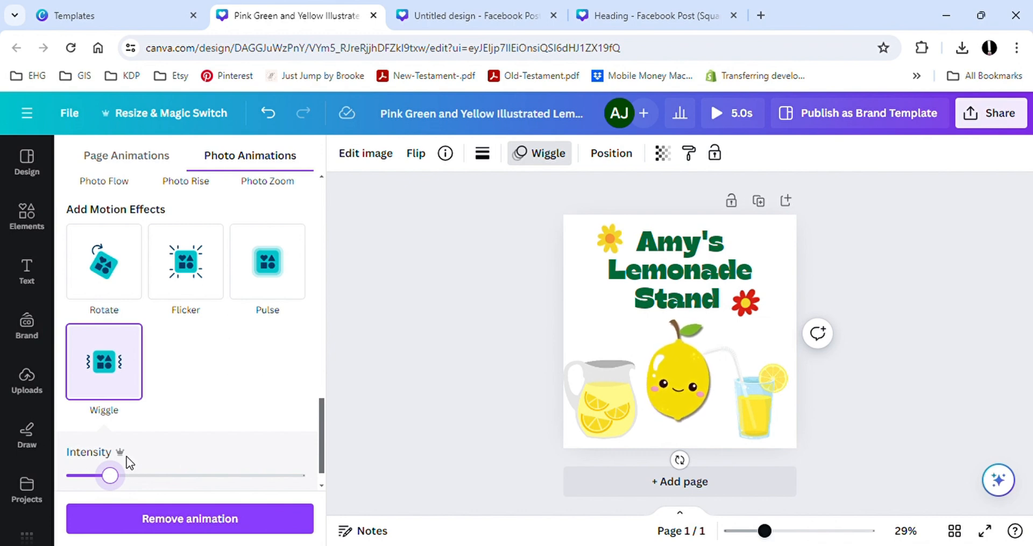
{"action": "scroll", "coordinate": [131, 457], "scroll_direction": "down", "scroll_amount": 1}
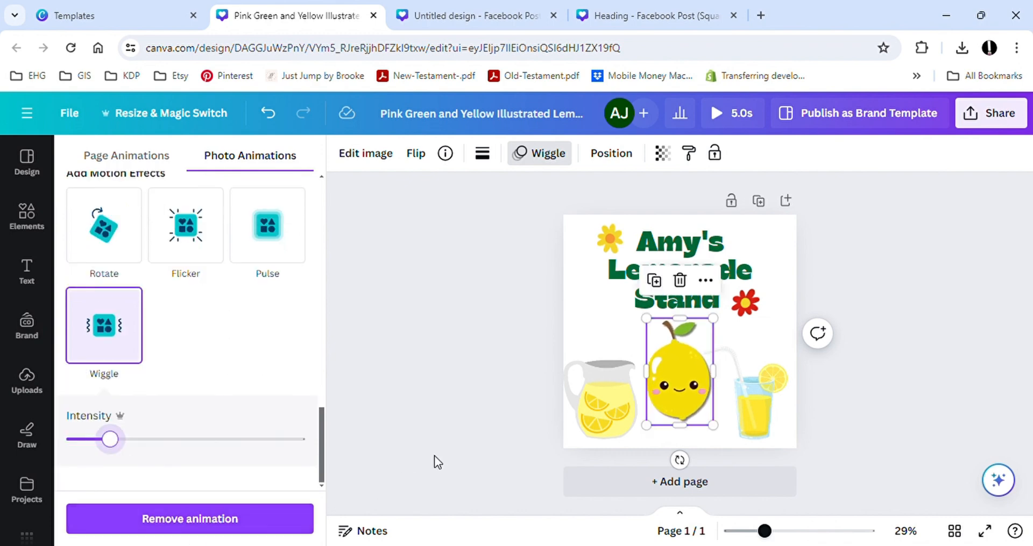
{"action": "left_click", "coordinate": [243, 519]}
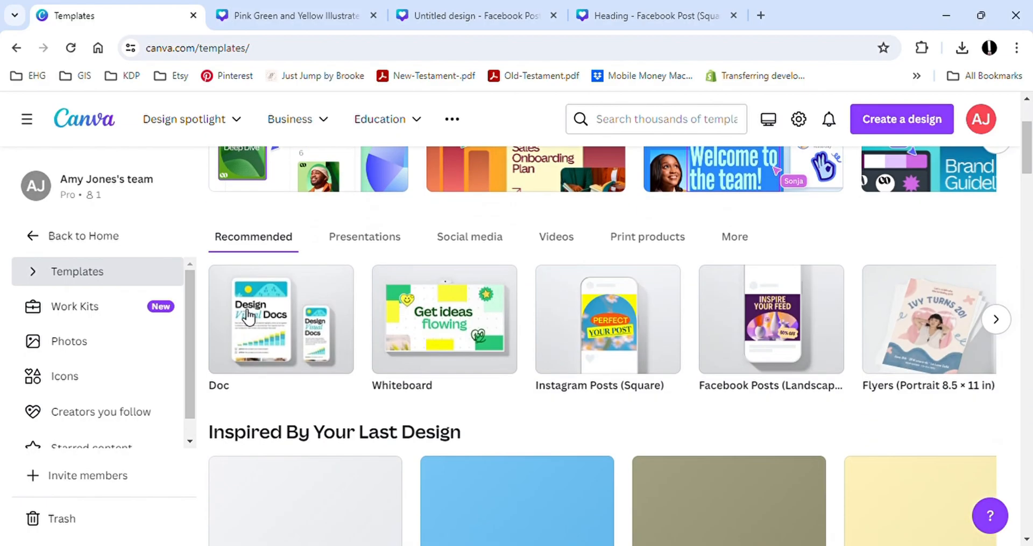
Find the Mother's Day Facebook post template with pink flowers in a glass vase and open it for customizing.
{"action": "scroll", "coordinate": [521, 240], "scroll_direction": "down", "scroll_amount": 3}
{"action": "left_click", "coordinate": [711, 197]}
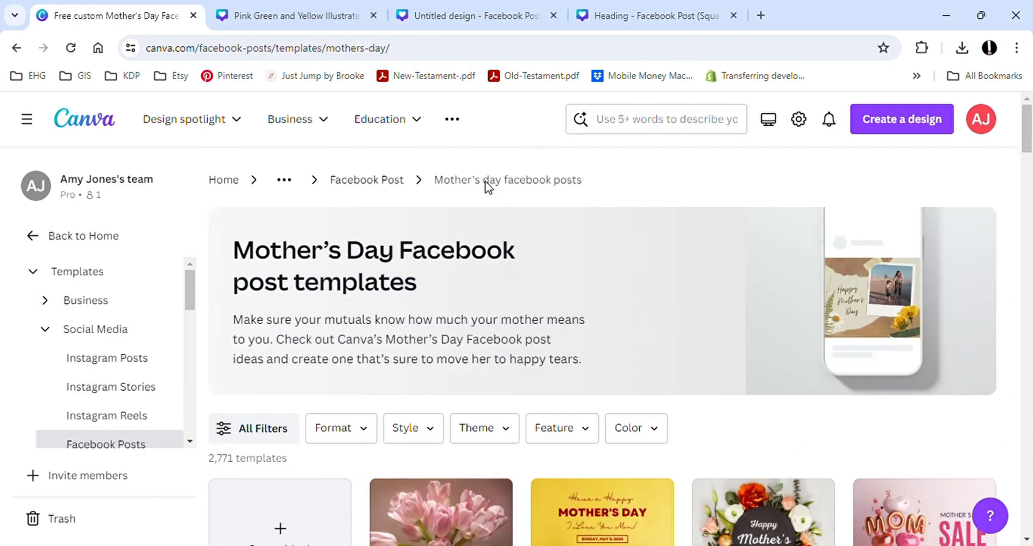
{"action": "scroll", "coordinate": [484, 188], "scroll_direction": "down", "scroll_amount": 5}
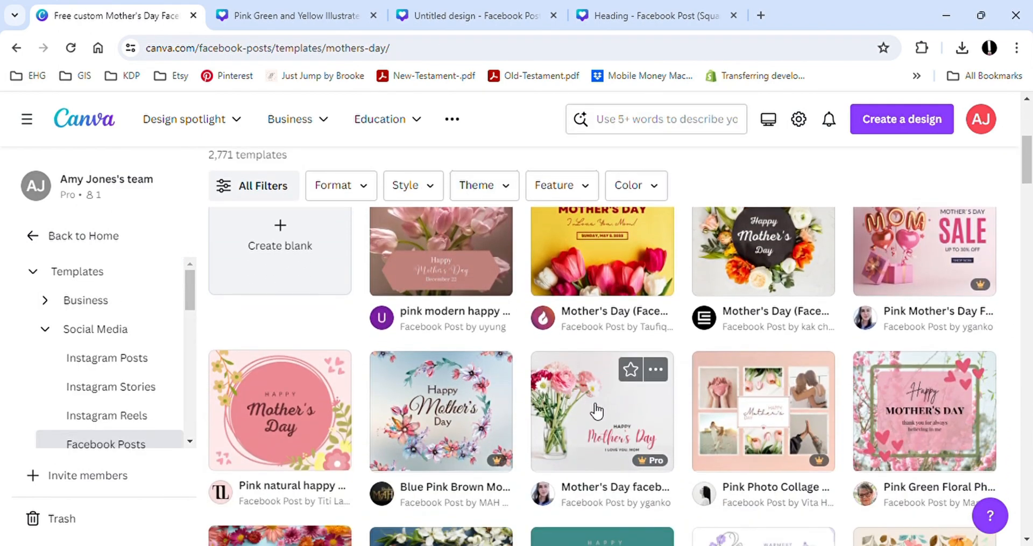
{"action": "left_click", "coordinate": [596, 411]}
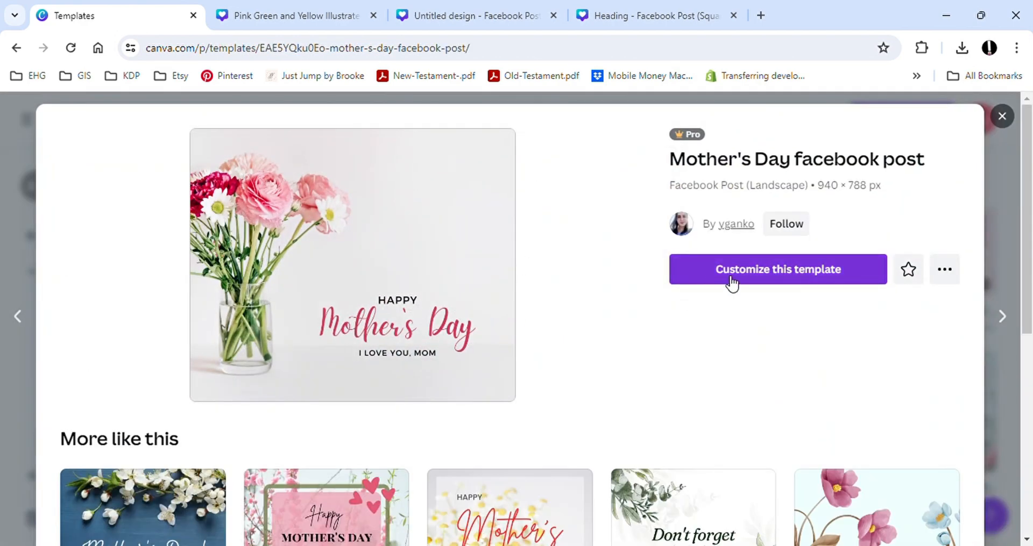
{"action": "left_click", "coordinate": [732, 270]}
Replace the script heading "Mother's Day" with "Father's Day" and color it black.
{"action": "double_click", "coordinate": [723, 394]}
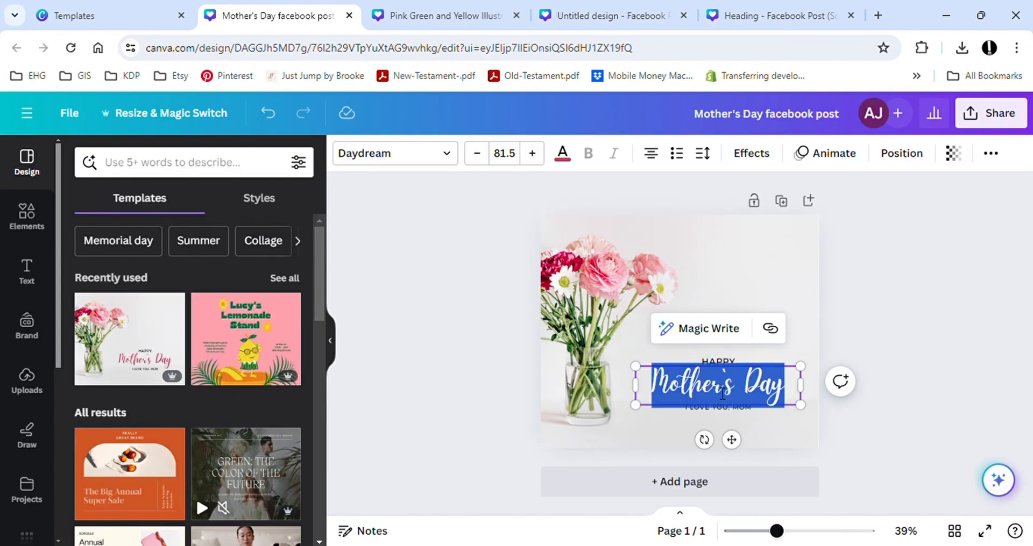
{"action": "type", "text": "Father's Day"}
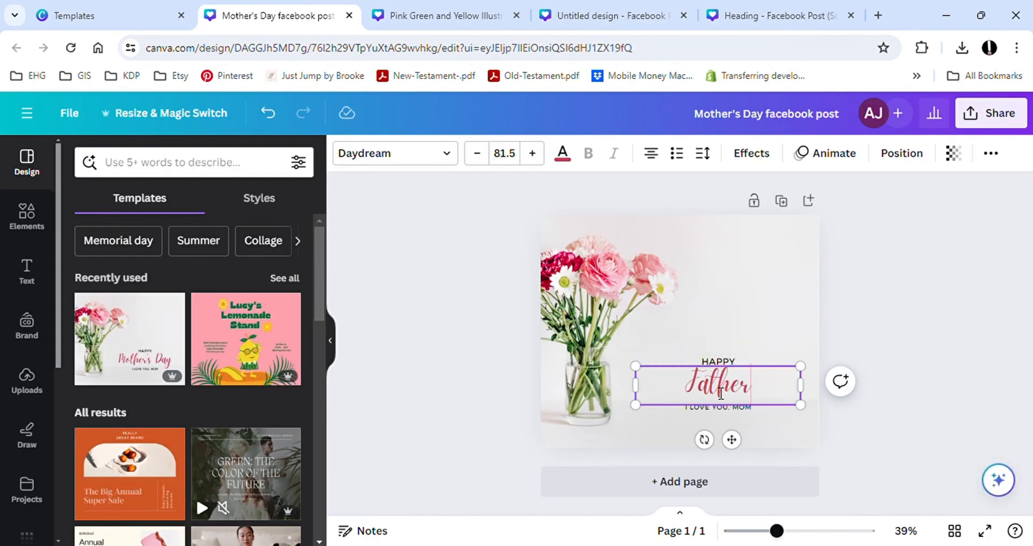
{"action": "left_click_drag", "start_coordinate": [785, 385], "coordinate": [651, 398]}
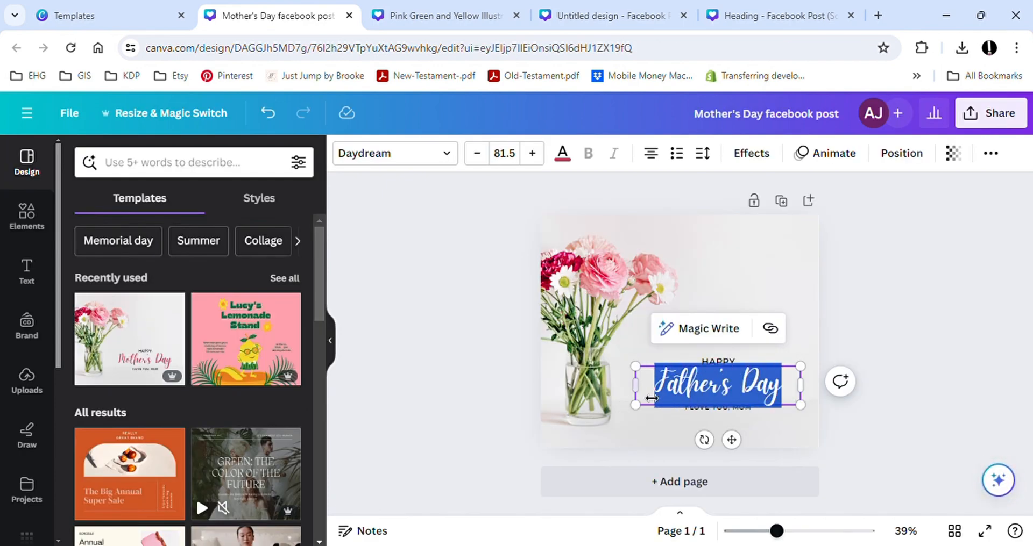
{"action": "left_click", "coordinate": [565, 154]}
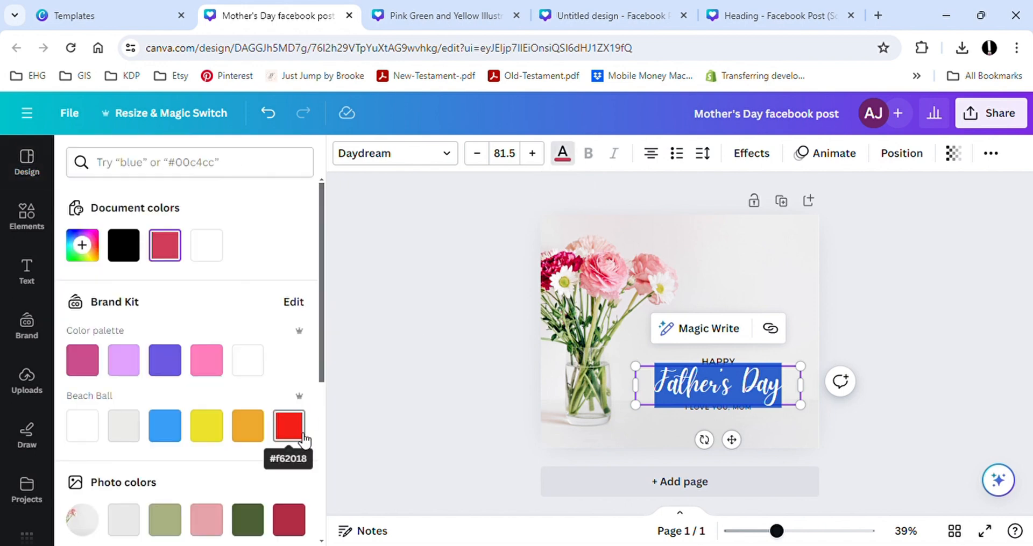
Change the "Father's Day" heading's font to Bloc, found by searching the fonts for "blo".
{"action": "left_click", "coordinate": [447, 157]}
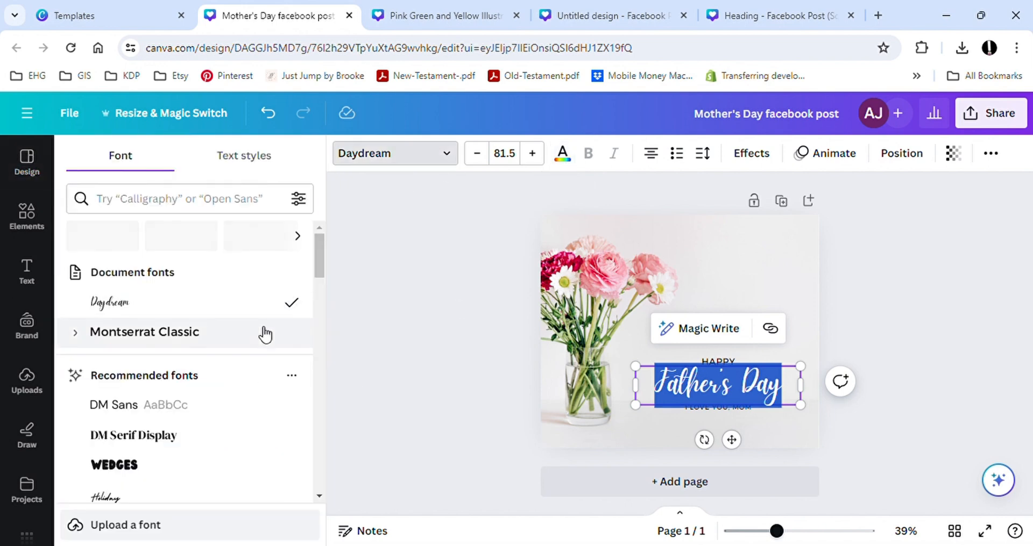
{"action": "left_click", "coordinate": [172, 200]}
{"action": "type", "text": "blo"}
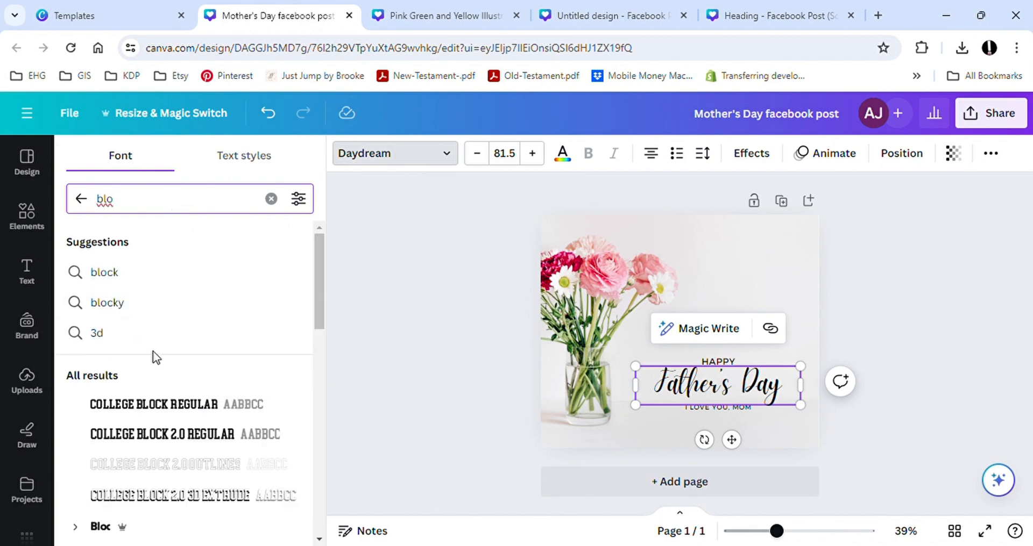
{"action": "scroll", "coordinate": [153, 355], "scroll_direction": "down", "scroll_amount": 3}
{"action": "left_click", "coordinate": [155, 367]}
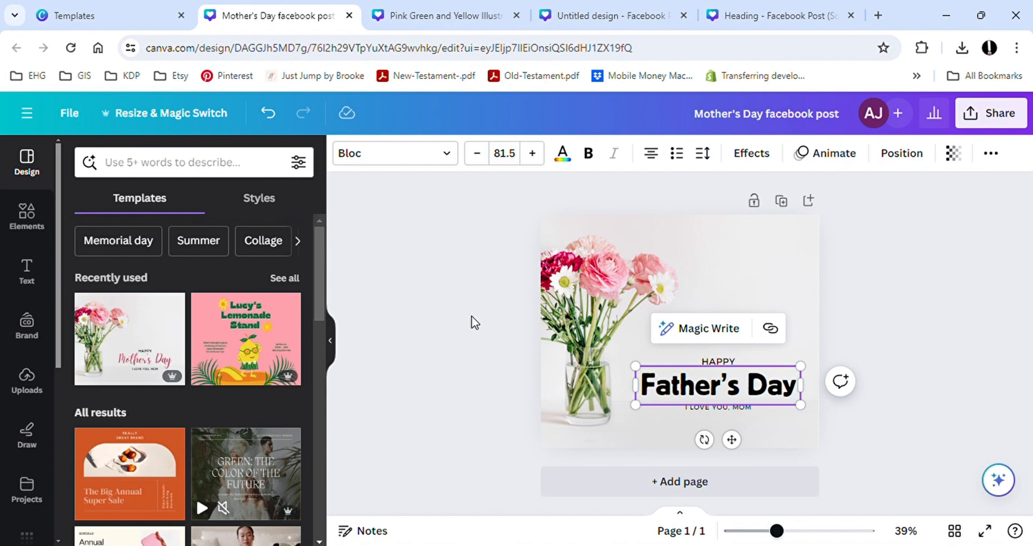
{"action": "left_click", "coordinate": [419, 310]}
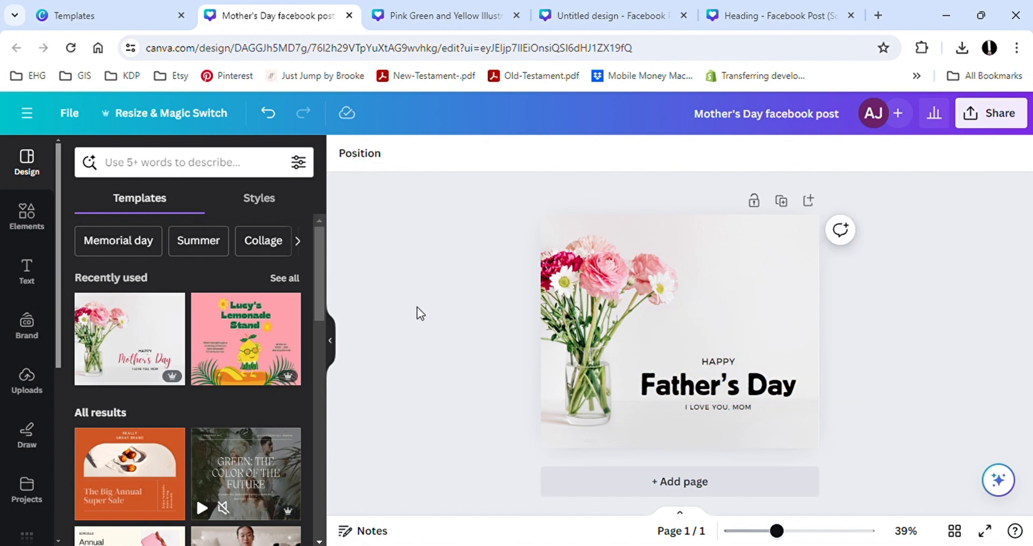
Use Magic Edit on the background photo, brushing over the flower heads and generating with the prompt "Turn flowers into red roses".
{"action": "left_click", "coordinate": [576, 308]}
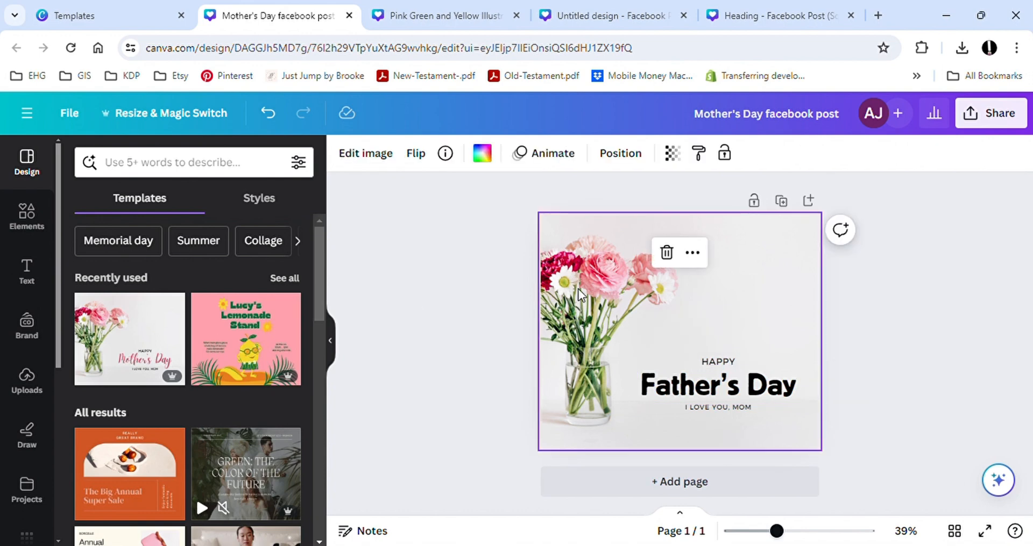
{"action": "left_click", "coordinate": [374, 160]}
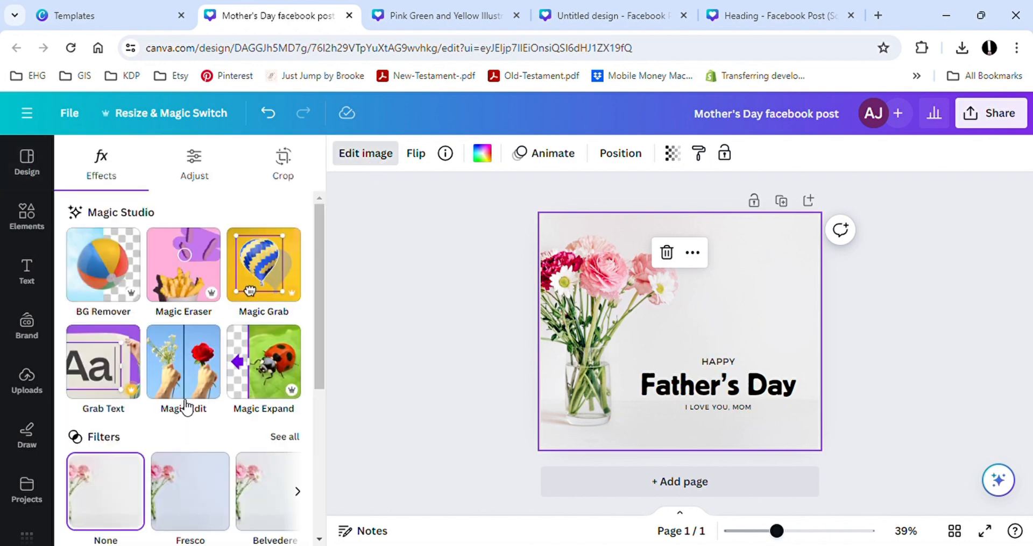
{"action": "left_click", "coordinate": [184, 361]}
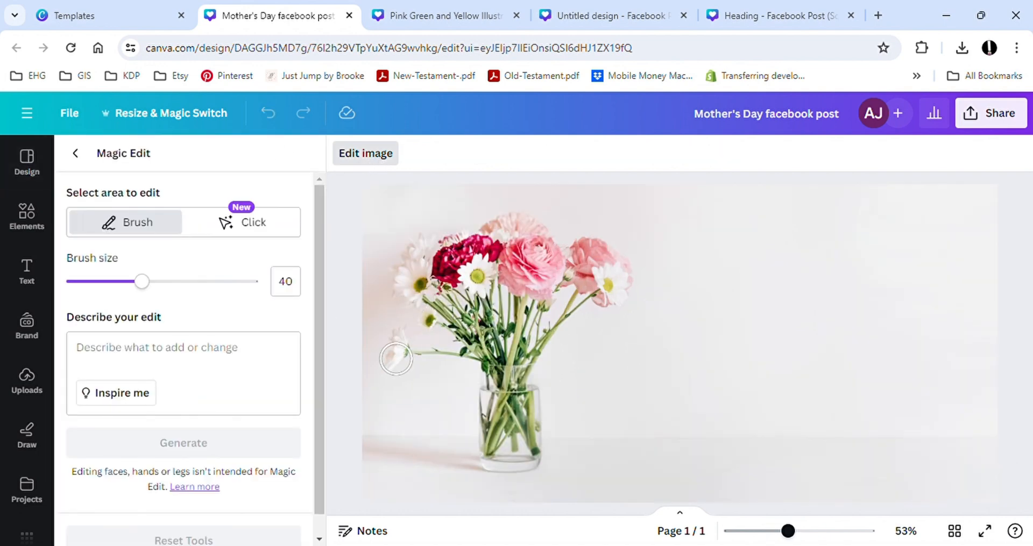
{"action": "mouse_move", "coordinate": [393, 360]}
{"action": "left_mouse_down"}
{"action": "mouse_move", "coordinate": [385, 326]}
{"action": "mouse_move", "coordinate": [397, 309]}
{"action": "mouse_move", "coordinate": [432, 297]}
{"action": "mouse_move", "coordinate": [496, 285]}
{"action": "mouse_move", "coordinate": [591, 306]}
{"action": "mouse_move", "coordinate": [578, 244]}
{"action": "mouse_move", "coordinate": [542, 242]}
{"action": "mouse_move", "coordinate": [507, 219]}
{"action": "mouse_move", "coordinate": [441, 237]}
{"action": "mouse_move", "coordinate": [404, 257]}
{"action": "mouse_move", "coordinate": [397, 293]}
{"action": "mouse_move", "coordinate": [456, 261]}
{"action": "mouse_move", "coordinate": [585, 276]}
{"action": "left_mouse_up"}
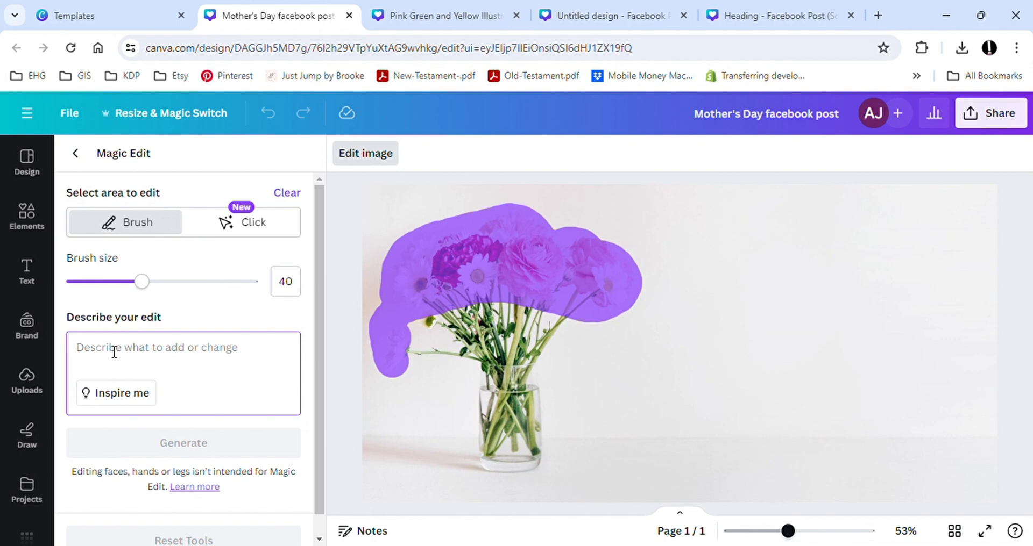
{"action": "type", "text": "Turn flower"}
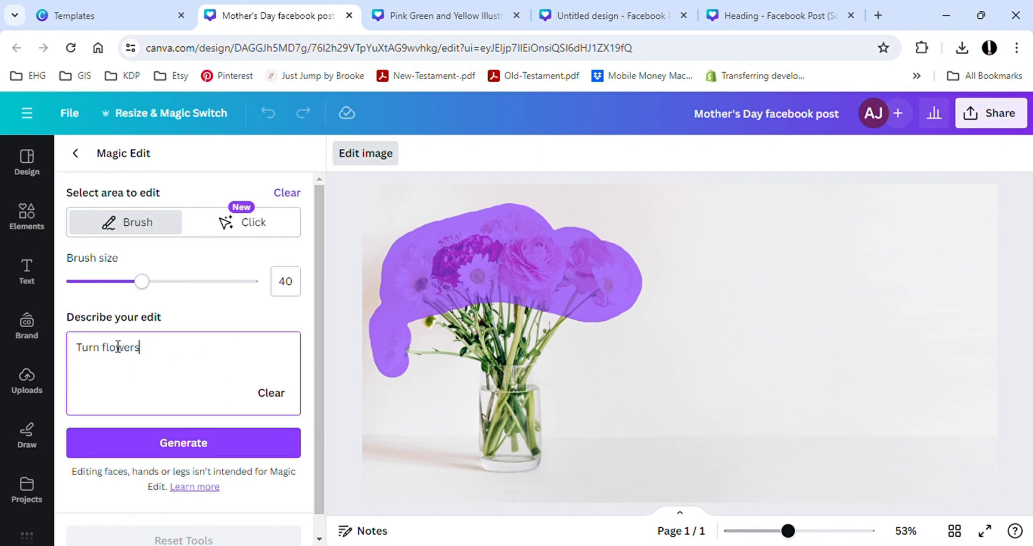
{"action": "type", "text": "ses"}
{"action": "left_click", "coordinate": [186, 442]}
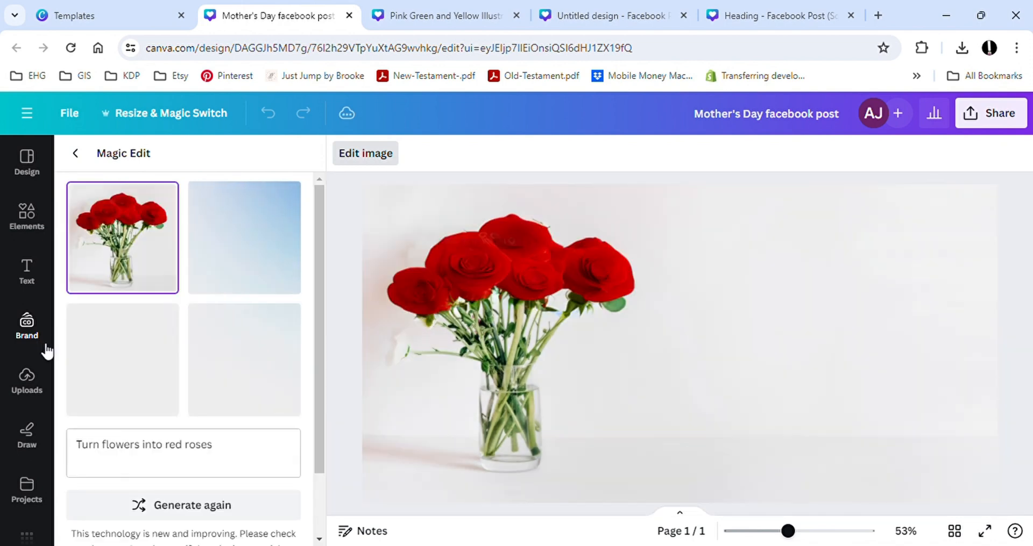
Choose the fourth generated red-rose variation and apply it to the photo.
{"action": "left_click", "coordinate": [251, 343]}
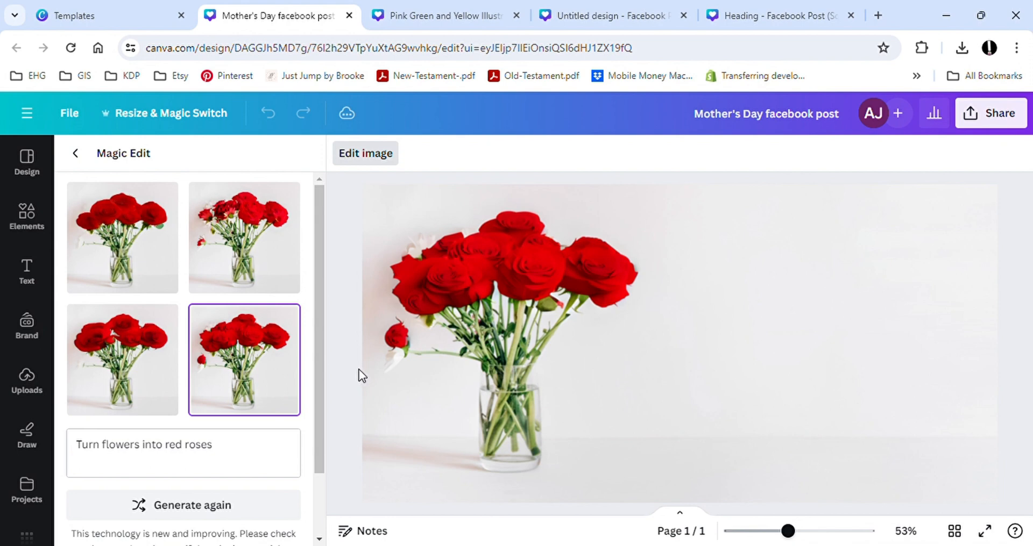
{"action": "scroll", "coordinate": [295, 258], "scroll_direction": "down", "scroll_amount": 2}
{"action": "left_click", "coordinate": [202, 427]}
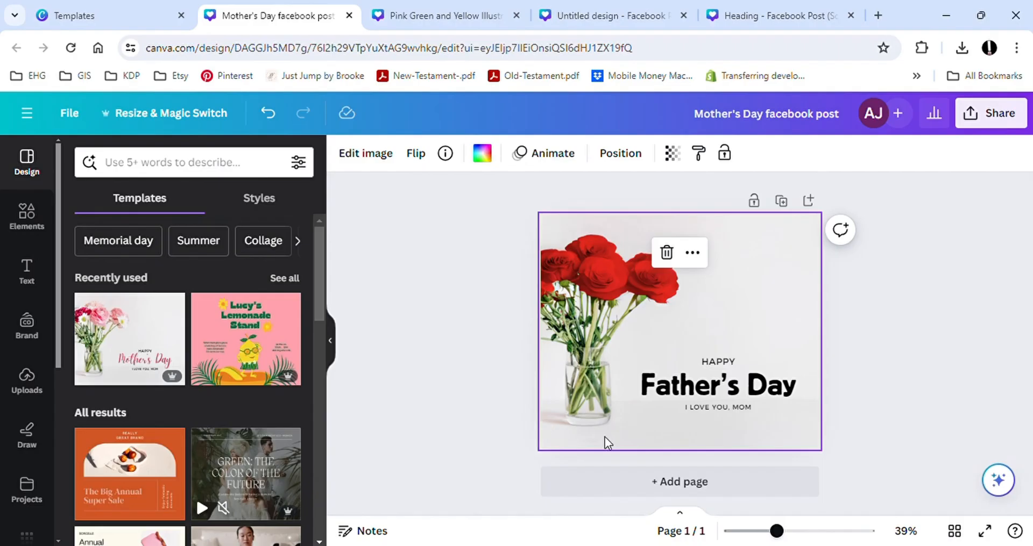
Remove the background from the red-rose photo with BG Remover.
{"action": "left_click", "coordinate": [394, 160]}
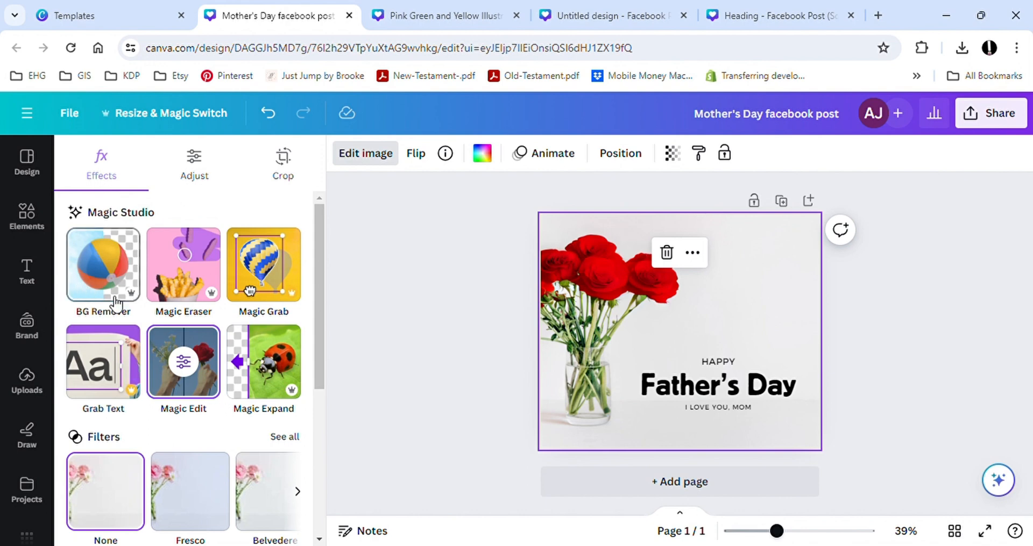
{"action": "left_click", "coordinate": [82, 273]}
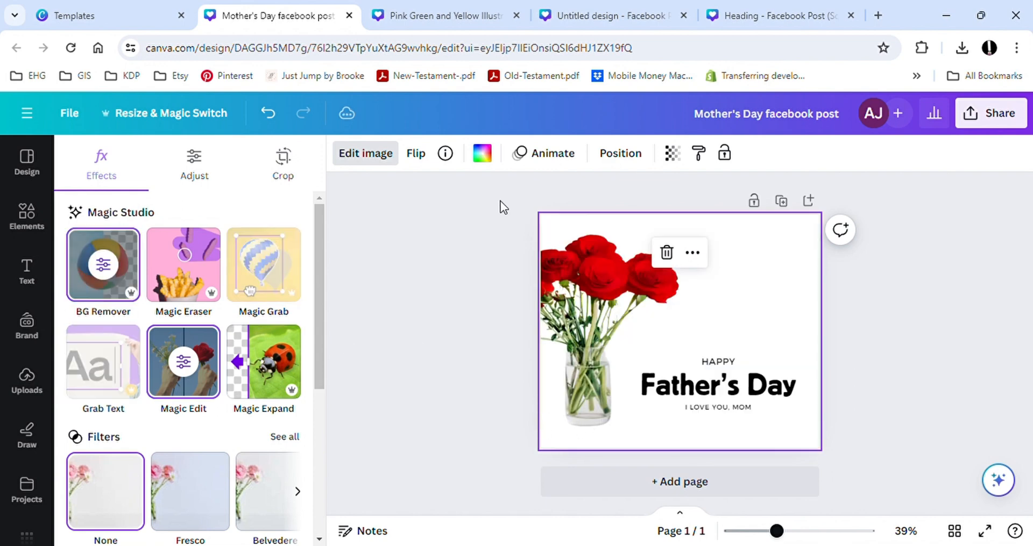
Add a square shape and stretch it to cover the whole page.
{"action": "left_click", "coordinate": [43, 229]}
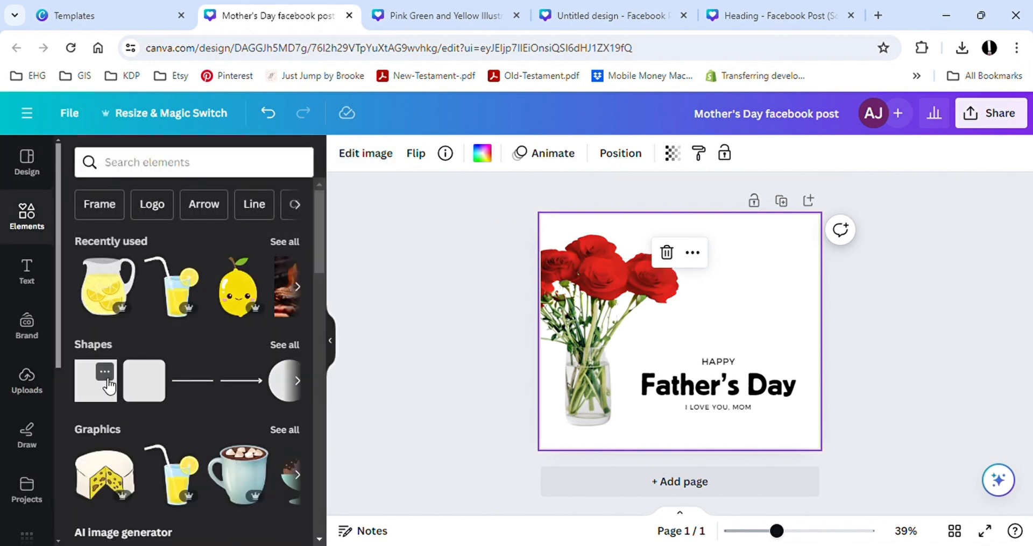
{"action": "left_click", "coordinate": [104, 371]}
{"action": "left_click", "coordinate": [106, 394]}
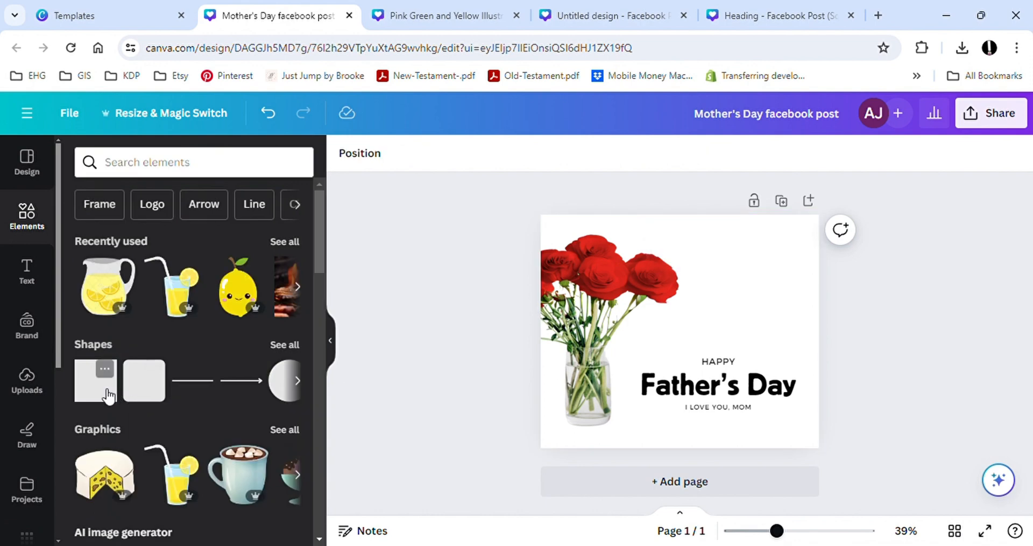
{"action": "left_click", "coordinate": [107, 394]}
{"action": "left_click_drag", "start_coordinate": [646, 297], "coordinate": [541, 215]}
{"action": "left_click_drag", "start_coordinate": [716, 368], "coordinate": [828, 457]}
Fill the page-sized square with the light aqua color #C0F4F6.
{"action": "left_click", "coordinate": [427, 154]}
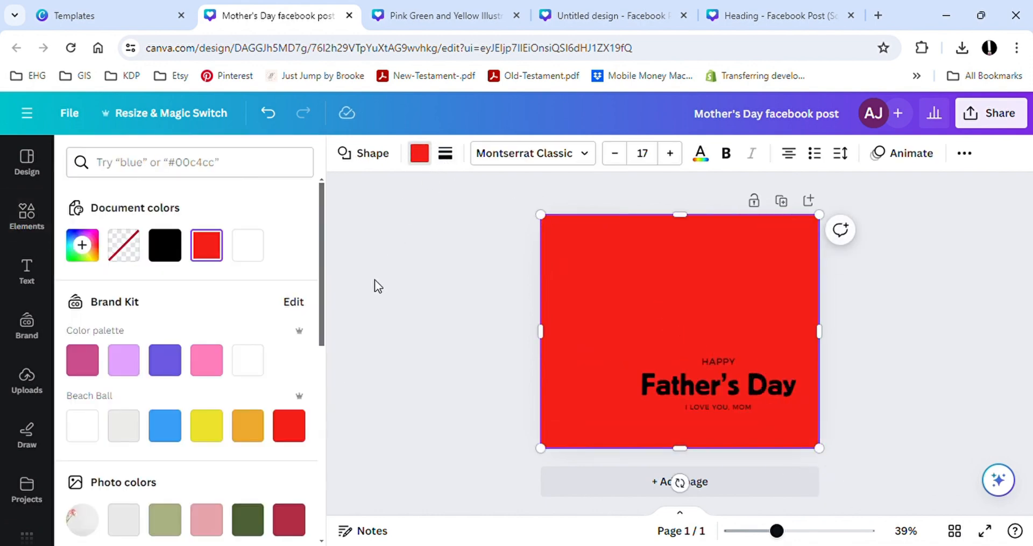
{"action": "scroll", "coordinate": [215, 377], "scroll_direction": "down", "scroll_amount": 5}
{"action": "left_click", "coordinate": [164, 489]}
{"action": "scroll", "coordinate": [273, 382], "scroll_direction": "up", "scroll_amount": 1}
{"action": "scroll", "coordinate": [224, 306], "scroll_direction": "up", "scroll_amount": 5}
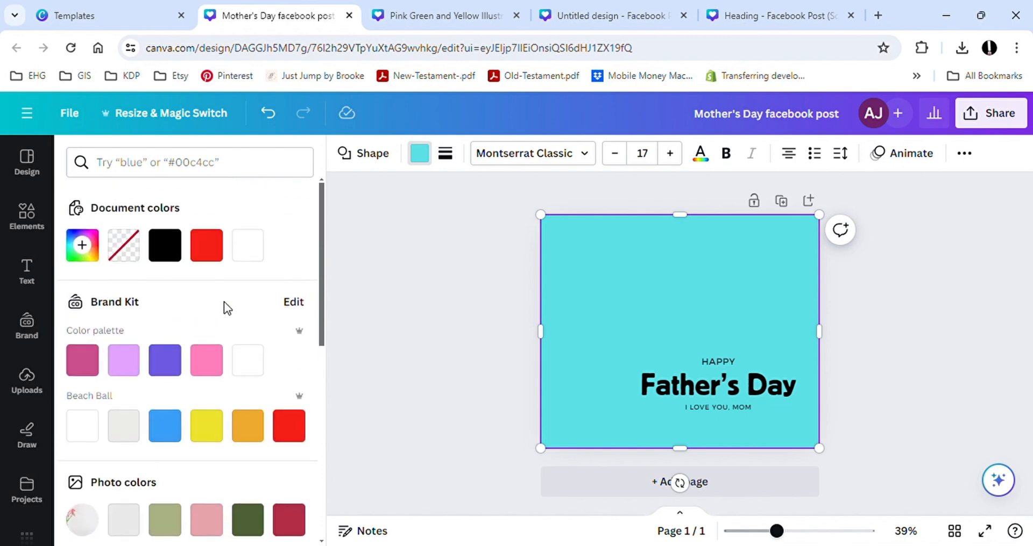
{"action": "left_click", "coordinate": [82, 245]}
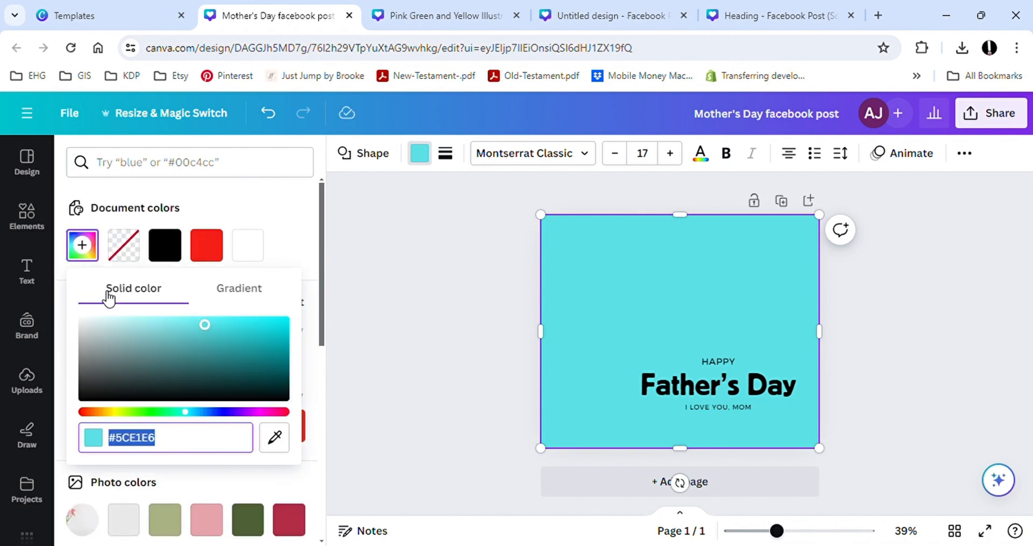
{"action": "left_click_drag", "start_coordinate": [215, 327], "coordinate": [131, 321]}
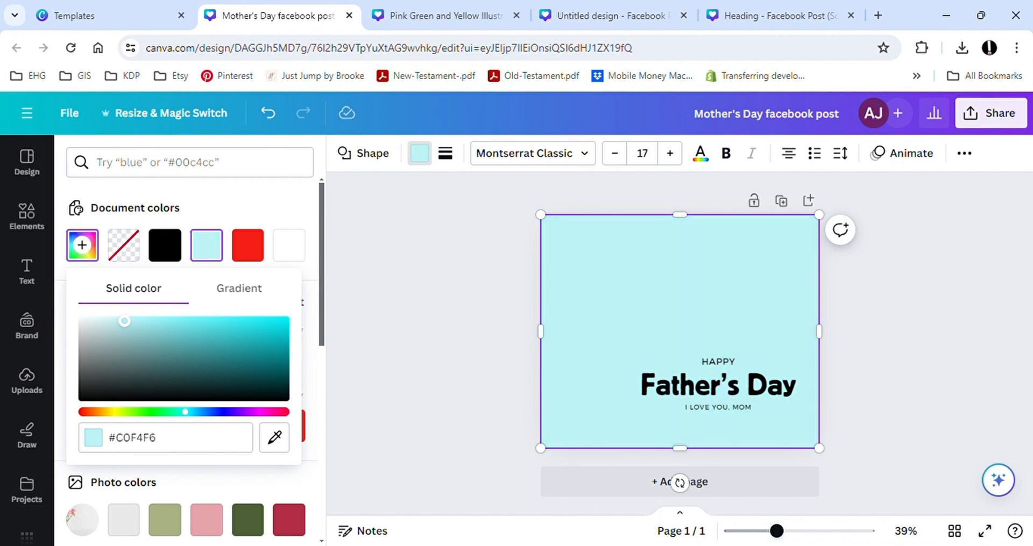
{"action": "left_click", "coordinate": [377, 299]}
Find the rose photo in the layer list beneath the aqua square and detach it from the background.
{"action": "left_click", "coordinate": [758, 270]}
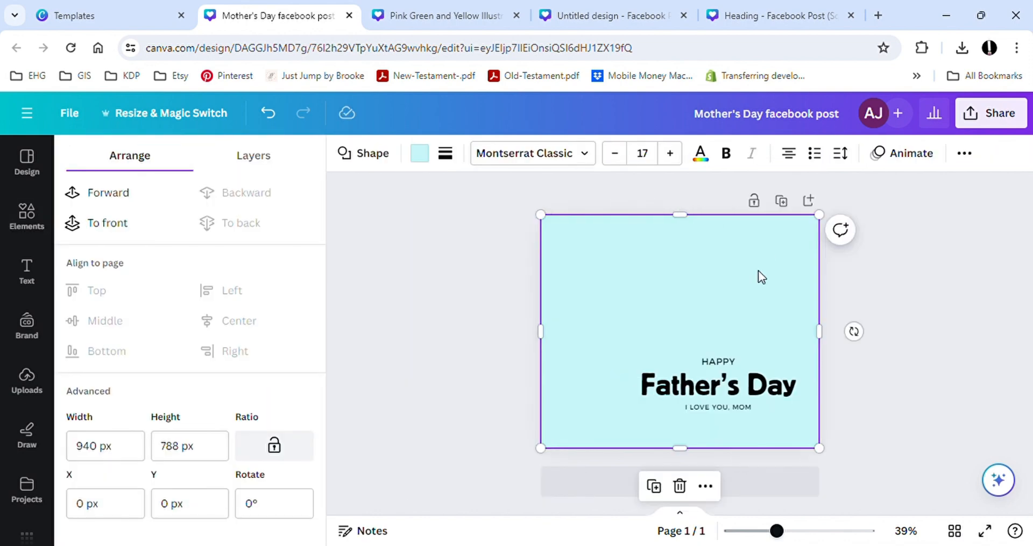
{"action": "left_click", "coordinate": [253, 156]}
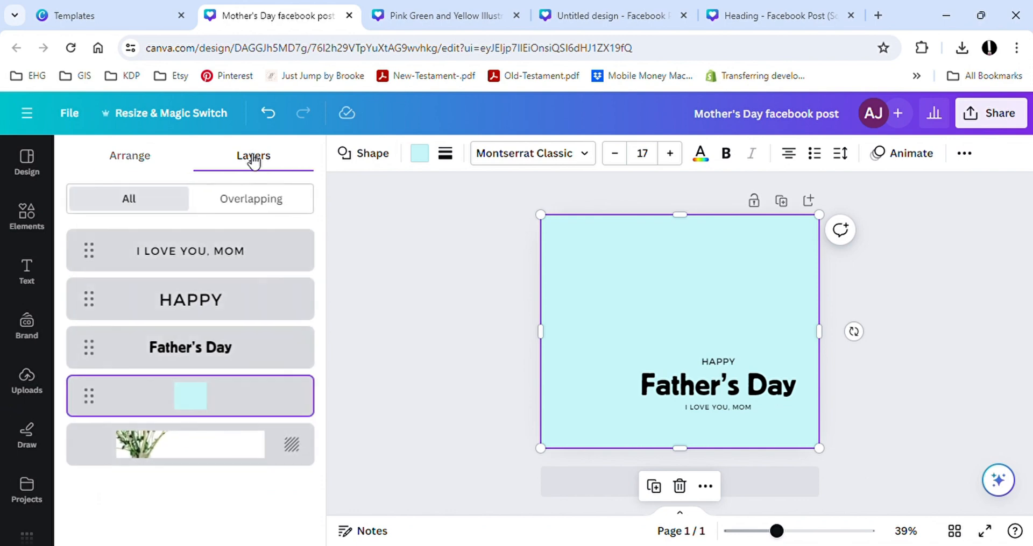
{"action": "mouse_move", "coordinate": [240, 407]}
{"action": "left_mouse_down"}
{"action": "mouse_move", "coordinate": [243, 498]}
{"action": "mouse_move", "coordinate": [228, 389]}
{"action": "mouse_move", "coordinate": [238, 392]}
{"action": "left_mouse_up"}
{"action": "left_click", "coordinate": [304, 461]}
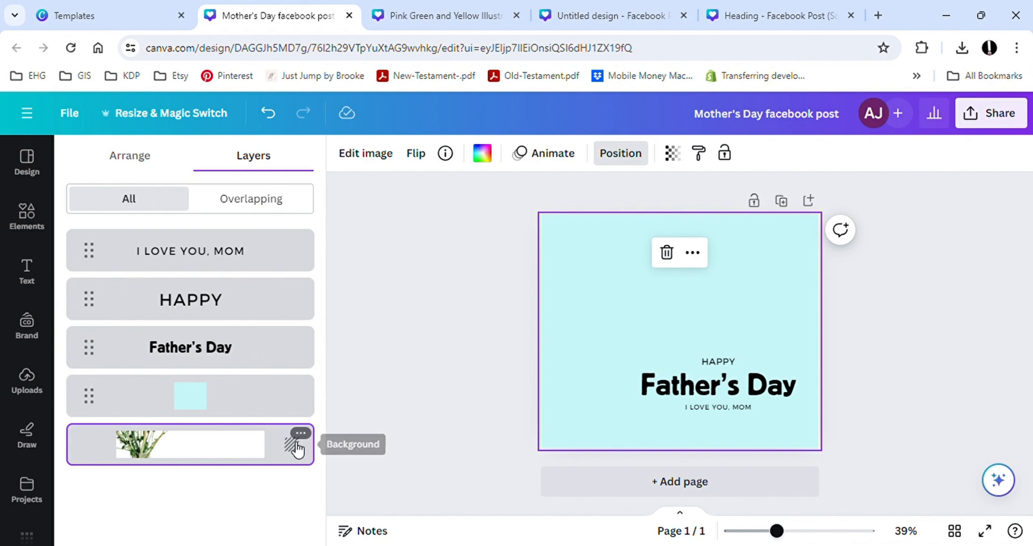
{"action": "right_click", "coordinate": [293, 448]}
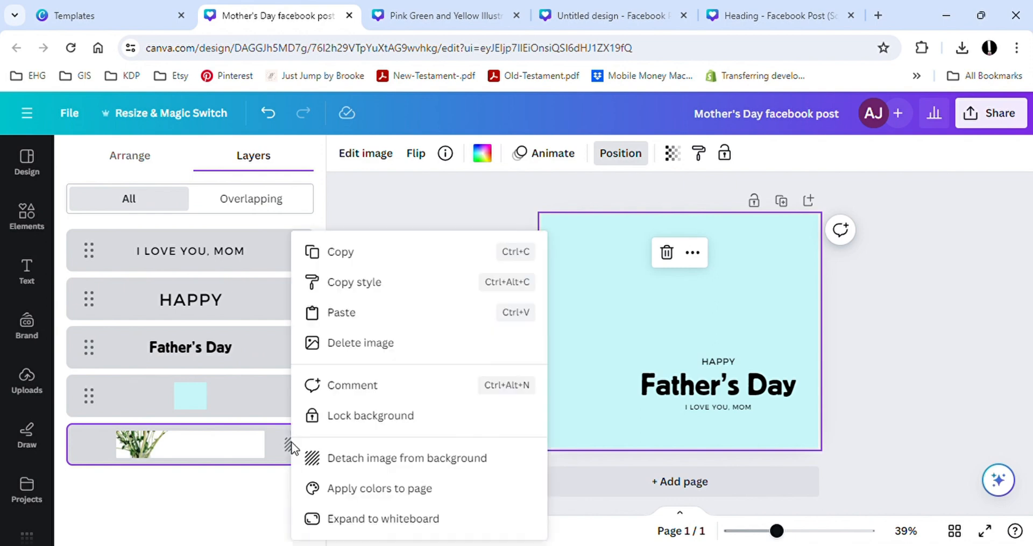
{"action": "left_click", "coordinate": [342, 466]}
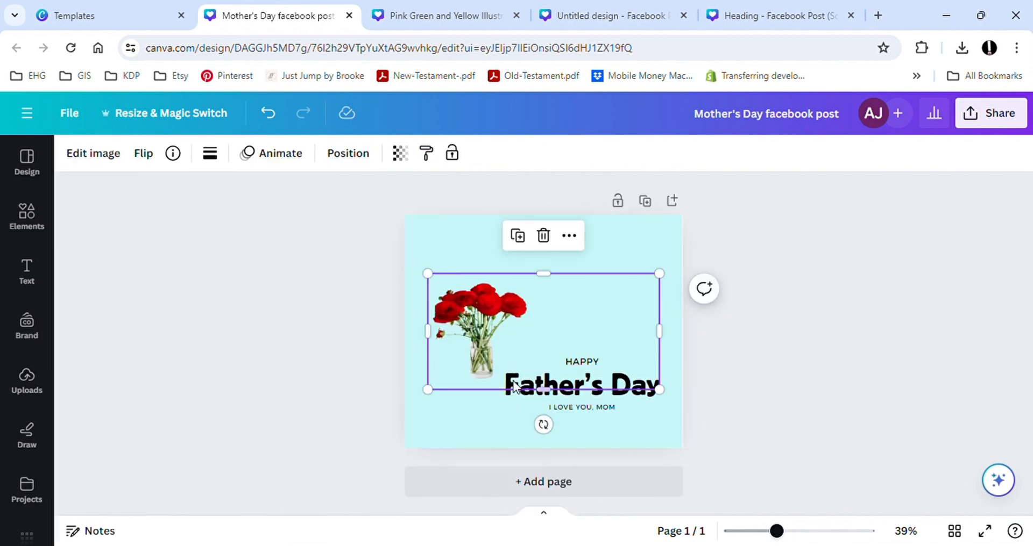
Crop the detached photo to the vase of roses, enlarge it and place it on the left half of the page.
{"action": "left_click_drag", "start_coordinate": [427, 389], "coordinate": [430, 437]}
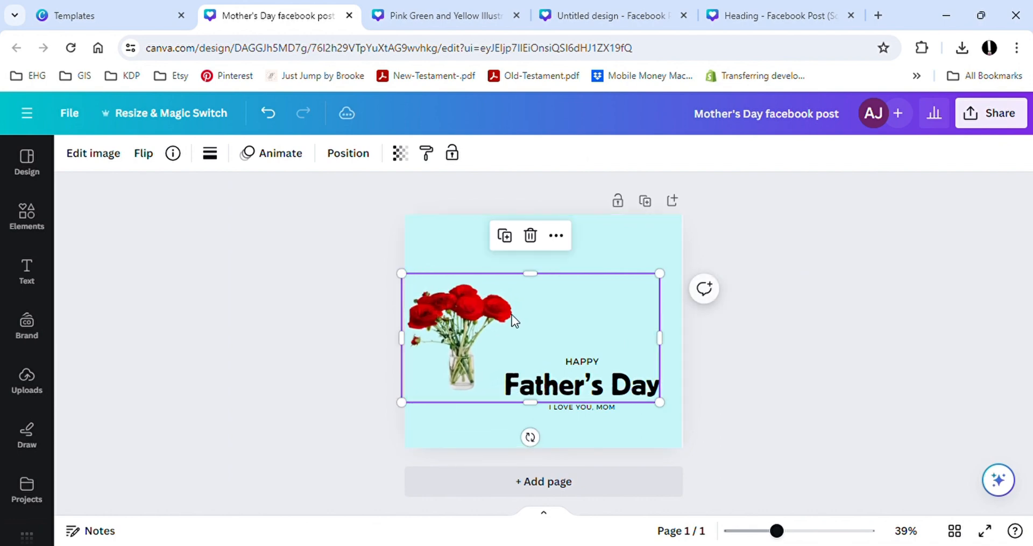
{"action": "left_click_drag", "start_coordinate": [660, 274], "coordinate": [677, 264]}
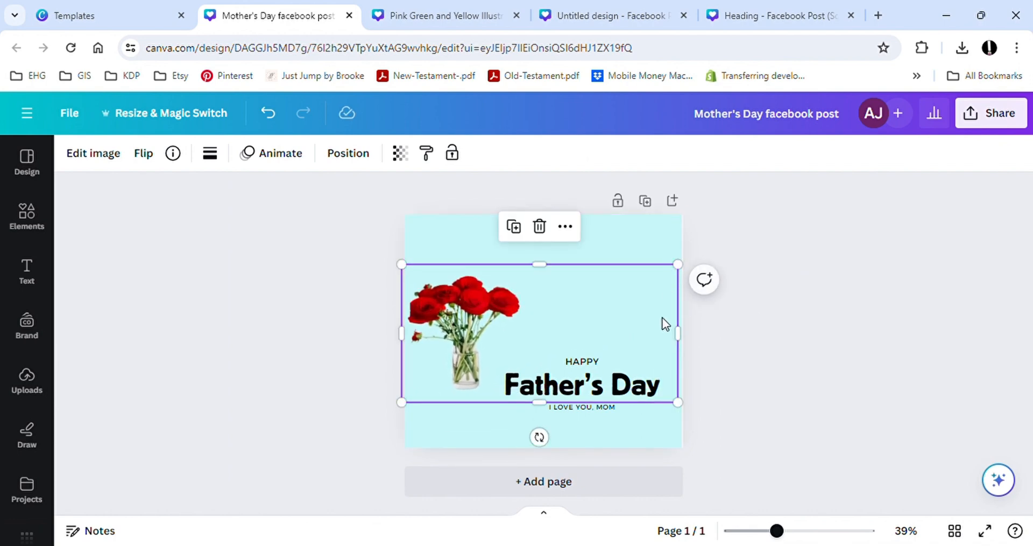
{"action": "left_click_drag", "start_coordinate": [677, 334], "coordinate": [524, 339]}
{"action": "left_click_drag", "start_coordinate": [524, 264], "coordinate": [559, 235]}
{"action": "left_click_drag", "start_coordinate": [523, 316], "coordinate": [526, 341]}
Change "MOM" to "DAD" in the small line below the "Father's Day" heading.
{"action": "left_click", "coordinate": [611, 409]}
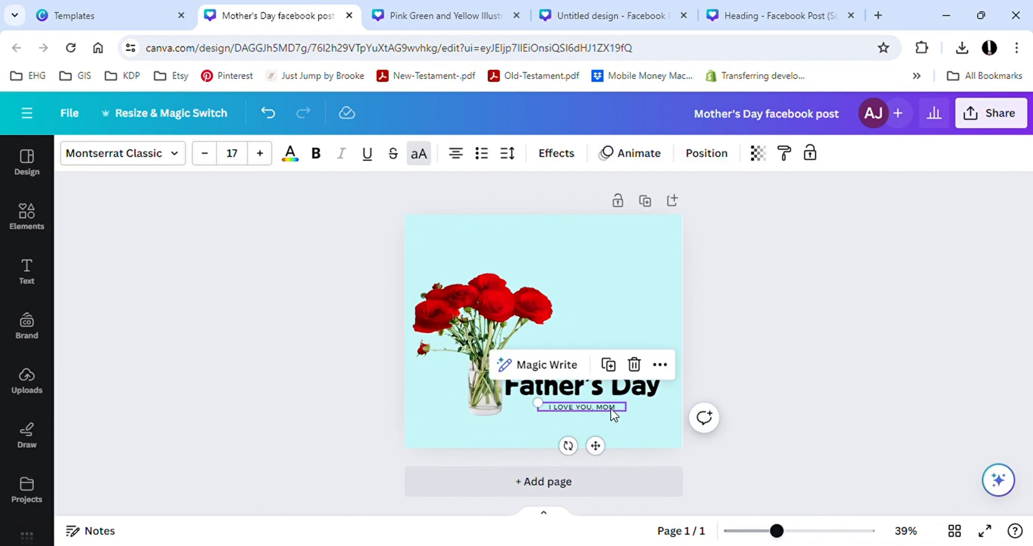
{"action": "left_click", "coordinate": [611, 409]}
{"action": "left_click", "coordinate": [621, 413]}
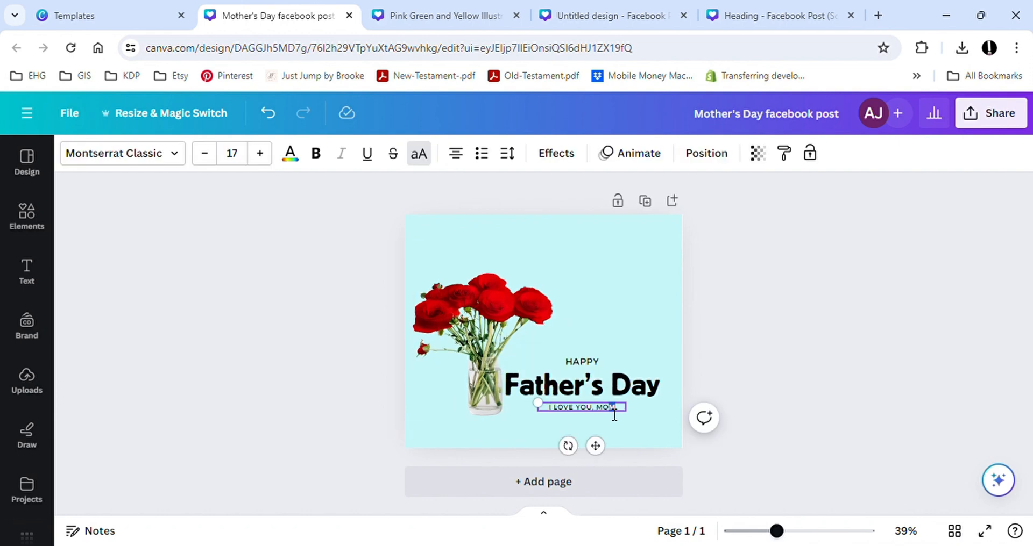
{"action": "type", "text": "DAD"}
{"action": "left_click", "coordinate": [669, 438]}
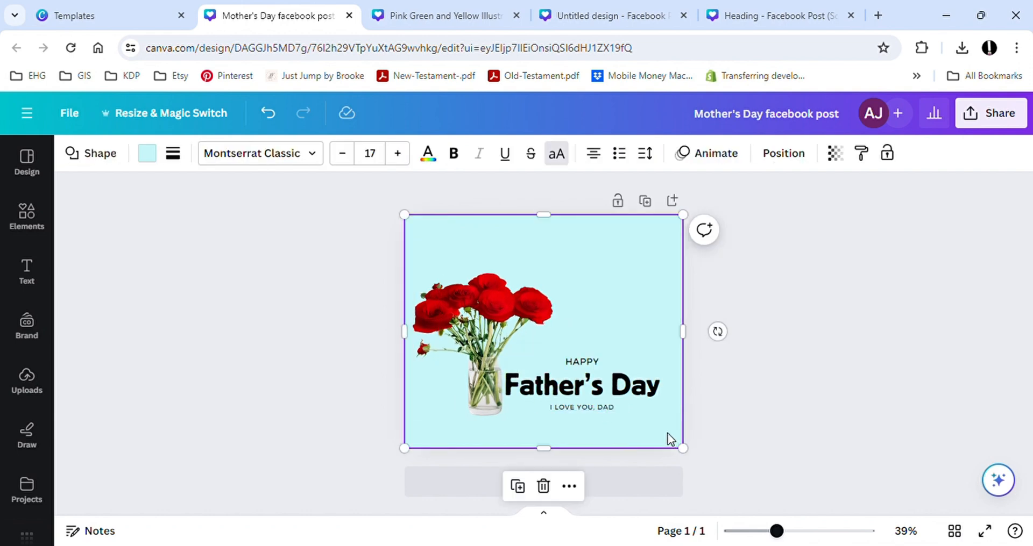
Try moving the aqua background square up and left off the page, and restore its position.
{"action": "left_click_drag", "start_coordinate": [669, 438], "coordinate": [644, 411]}
{"action": "key", "text": "ctrl+z"}
{"action": "left_click_drag", "start_coordinate": [669, 445], "coordinate": [637, 407]}
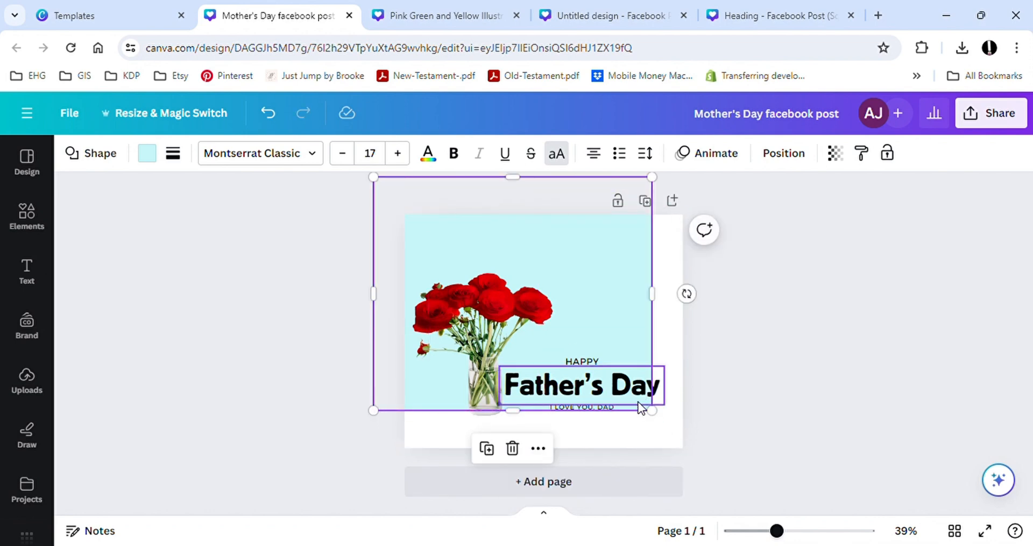
{"action": "mouse_move", "coordinate": [618, 317]}
{"action": "left_mouse_down"}
{"action": "mouse_move", "coordinate": [645, 340]}
{"action": "mouse_move", "coordinate": [631, 325]}
{"action": "mouse_move", "coordinate": [613, 336]}
{"action": "mouse_move", "coordinate": [615, 326]}
{"action": "left_mouse_up"}
Lock the aqua background square completely.
{"action": "right_click", "coordinate": [617, 327]}
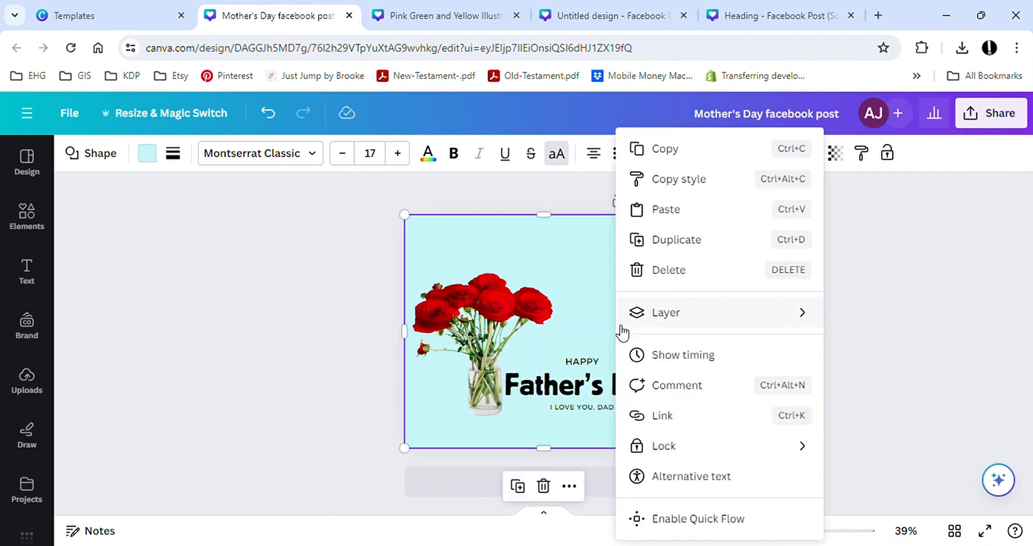
{"action": "mouse_move", "coordinate": [673, 451]}
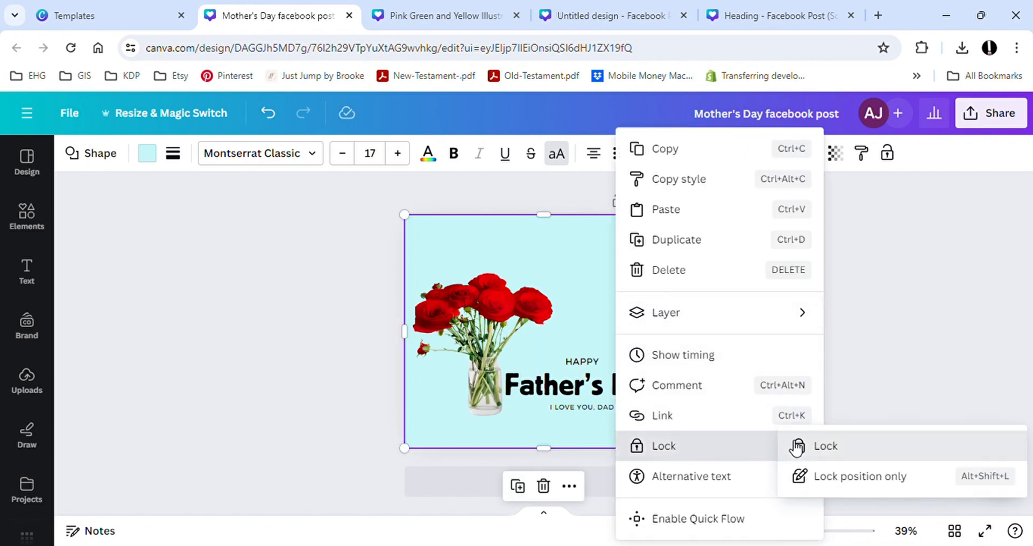
{"action": "left_click", "coordinate": [801, 445]}
Enlarge the "I LOVE YOU, DAD" line and move the text lines and vase image slightly up and to the right.
{"action": "left_click_drag", "start_coordinate": [647, 416], "coordinate": [650, 413]}
{"action": "left_click", "coordinate": [634, 413]}
{"action": "left_click_drag", "start_coordinate": [611, 412], "coordinate": [598, 352]}
{"action": "left_click_drag", "start_coordinate": [609, 390], "coordinate": [694, 414]}
{"action": "left_click", "coordinate": [620, 387]}
{"action": "left_click", "coordinate": [617, 371]}
Select the three text lines together and align them on their horizontal centers.
{"action": "left_click", "coordinate": [663, 413]}
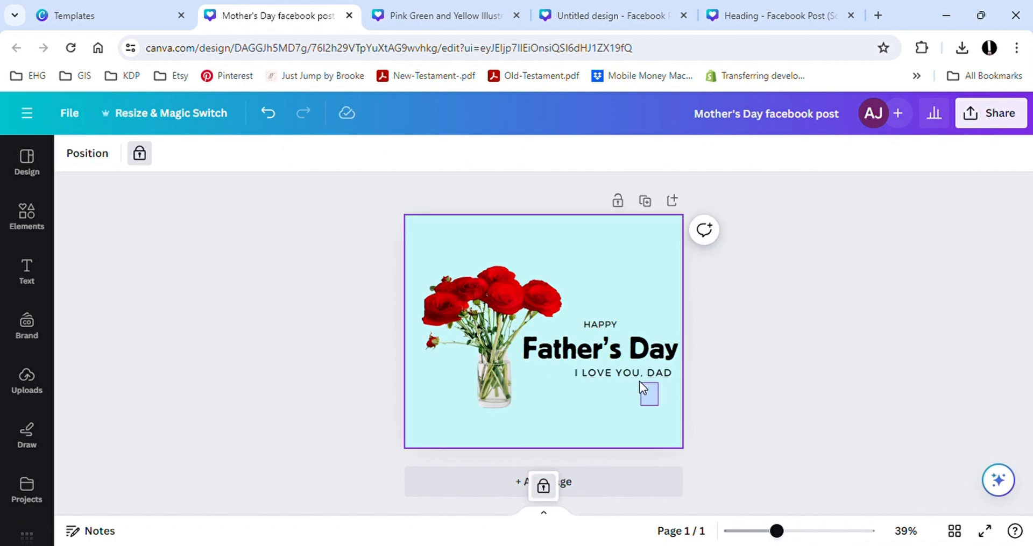
{"action": "left_click_drag", "start_coordinate": [639, 382], "coordinate": [597, 318]}
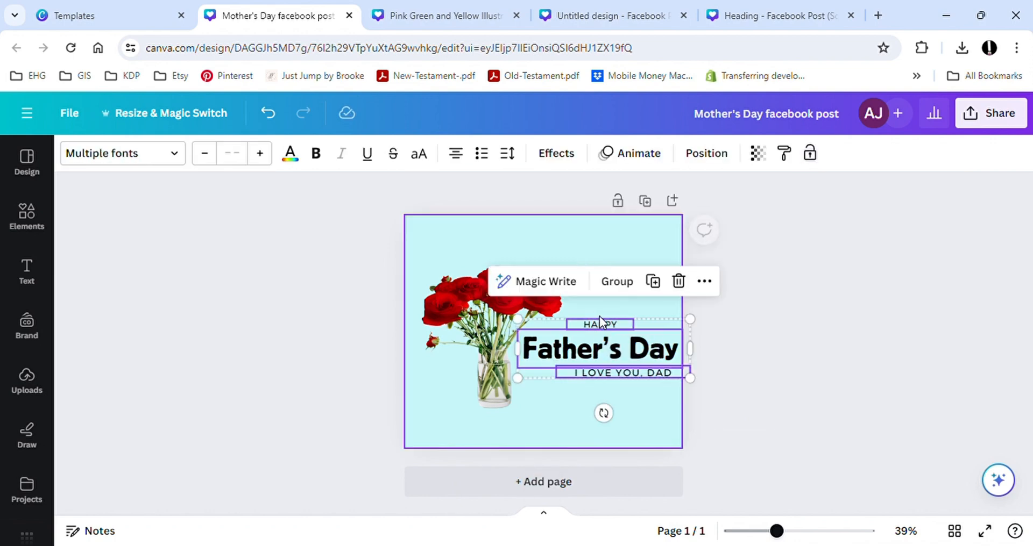
{"action": "left_click", "coordinate": [707, 154]}
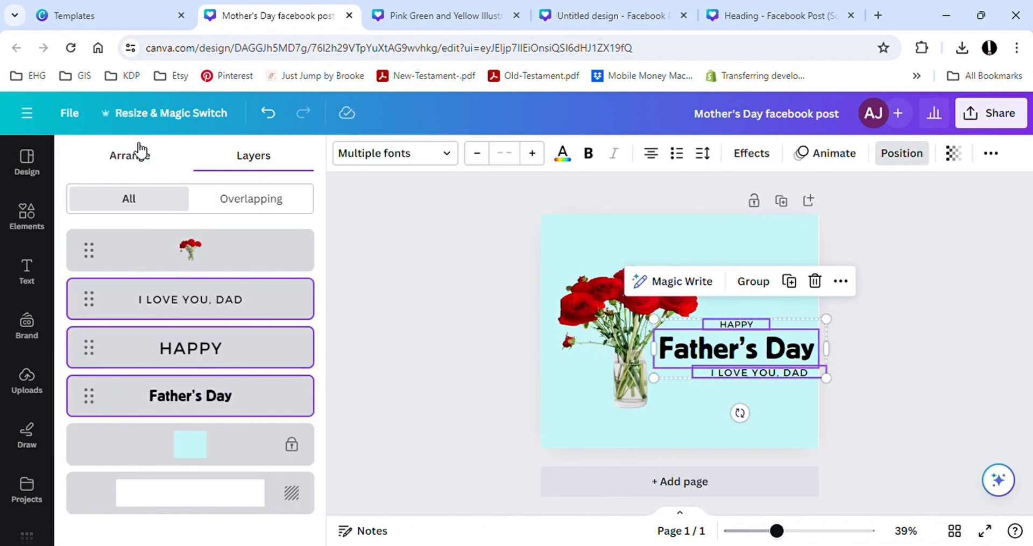
{"action": "left_click", "coordinate": [140, 153]}
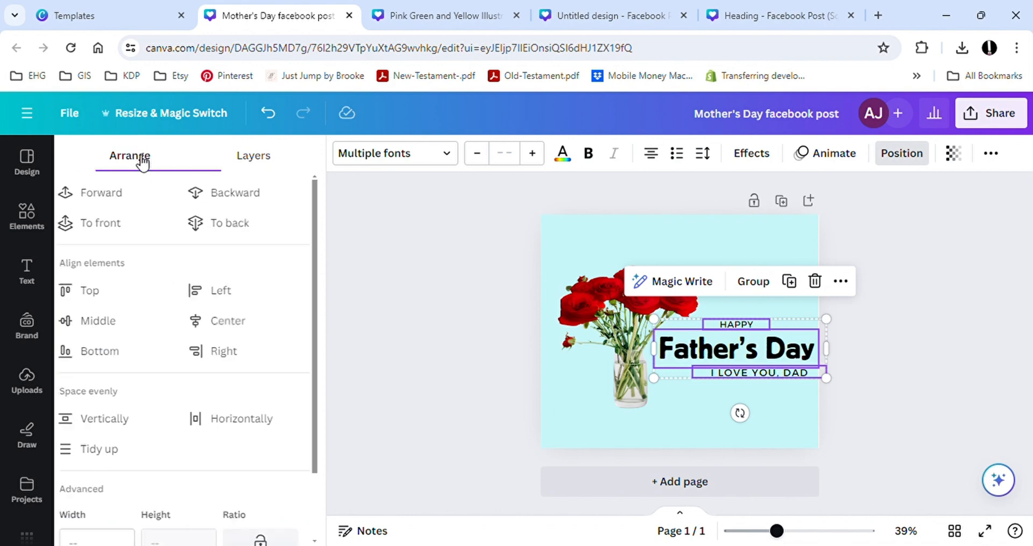
{"action": "left_click", "coordinate": [225, 322]}
{"action": "key", "text": "Escape"}
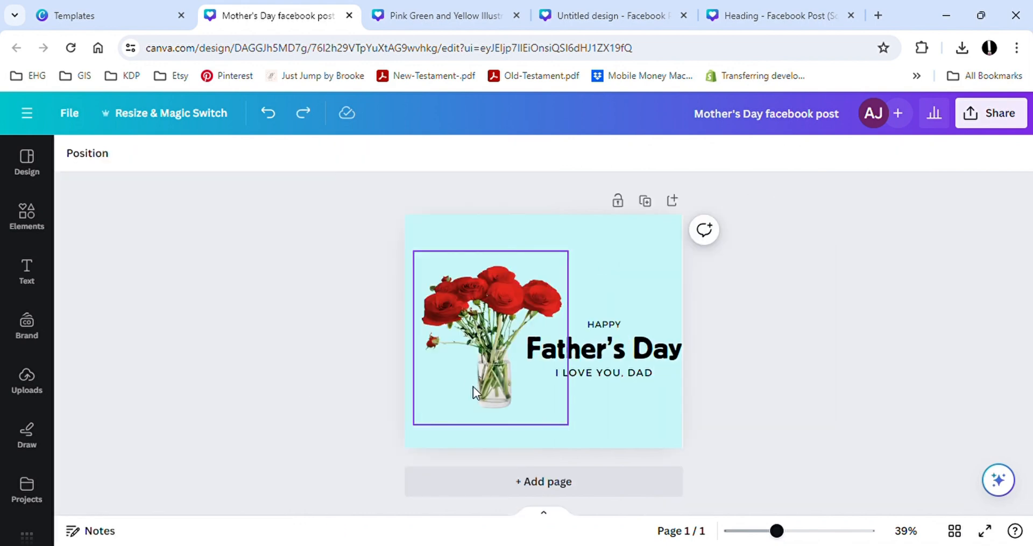
Shift the vase image slightly up and to the left and give it a Drop shadow.
{"action": "left_click", "coordinate": [482, 373]}
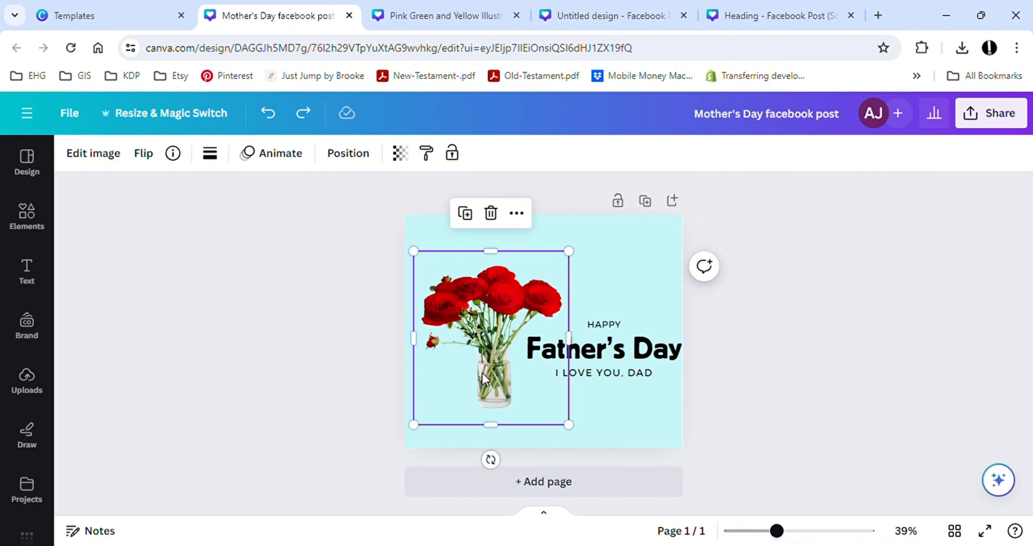
{"action": "left_click_drag", "start_coordinate": [476, 369], "coordinate": [472, 363]}
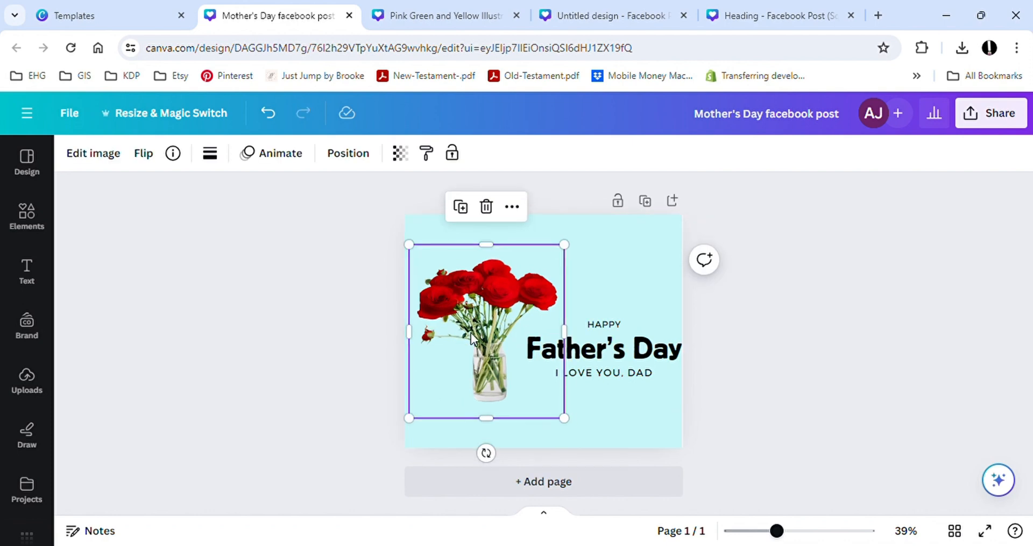
{"action": "left_click", "coordinate": [96, 158]}
{"action": "scroll", "coordinate": [184, 413], "scroll_direction": "down", "scroll_amount": 4}
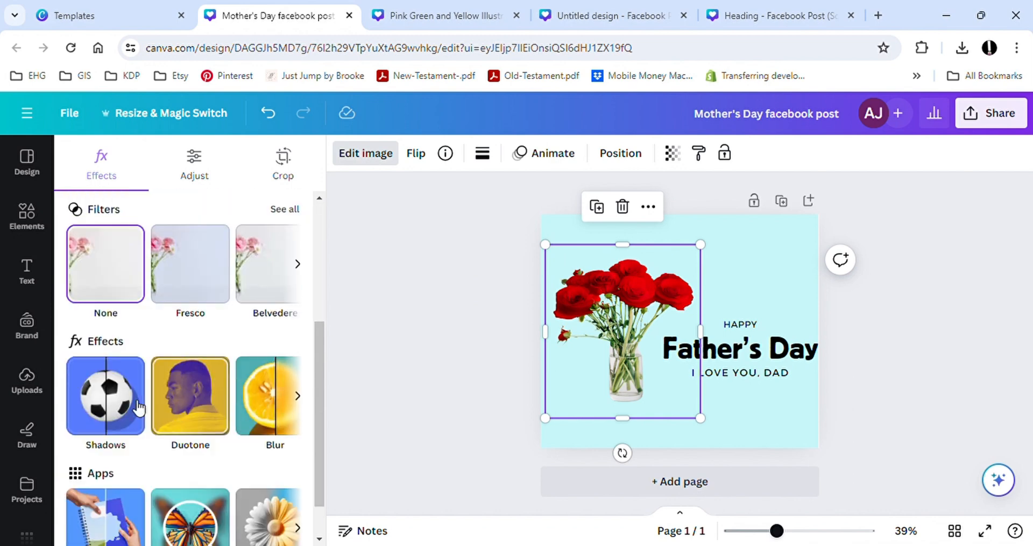
{"action": "left_click", "coordinate": [114, 409]}
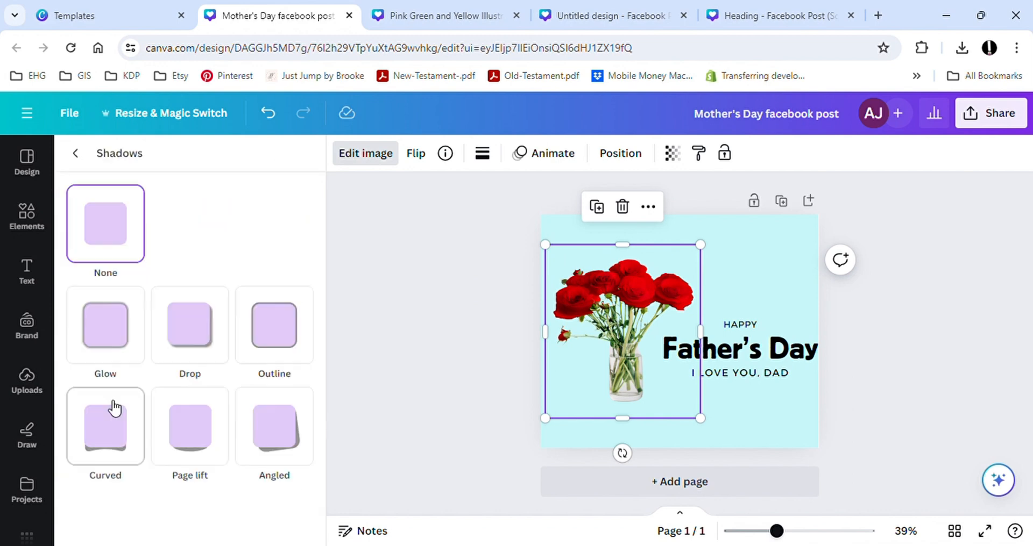
{"action": "left_click", "coordinate": [191, 346]}
{"action": "left_click", "coordinate": [342, 386]}
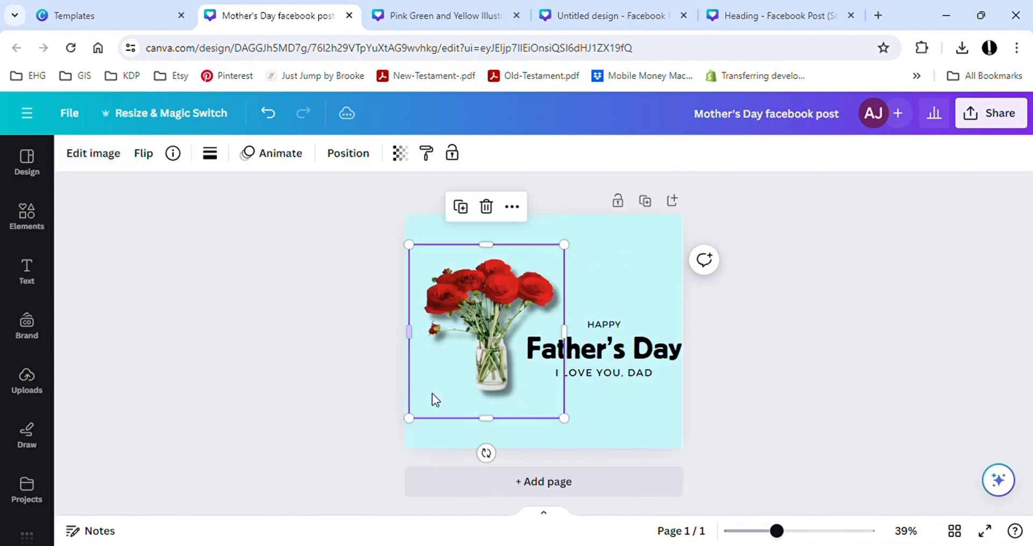
Move the three text lines lower on the page and shift the vase image toward the left edge.
{"action": "left_click", "coordinate": [587, 395]}
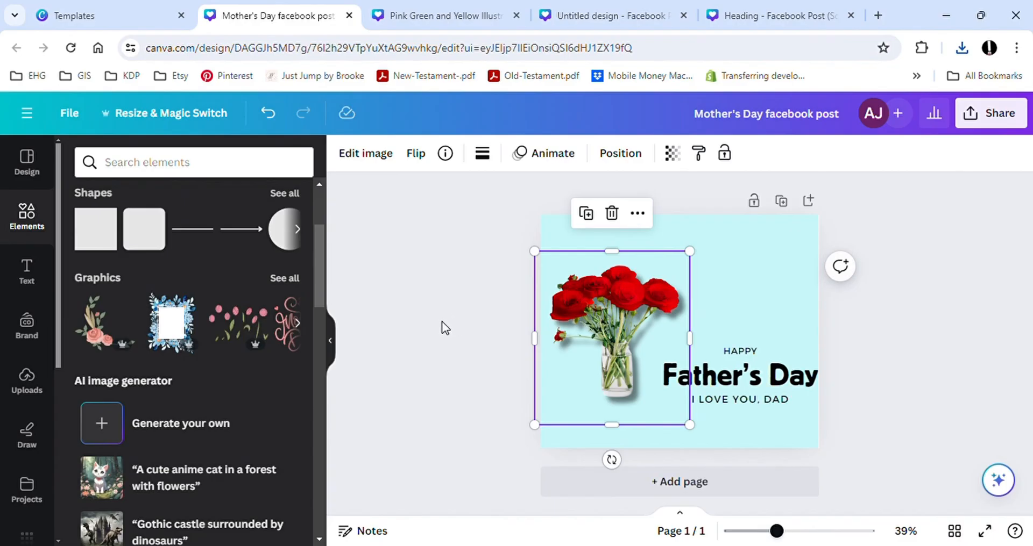
{"action": "left_click", "coordinate": [444, 328]}
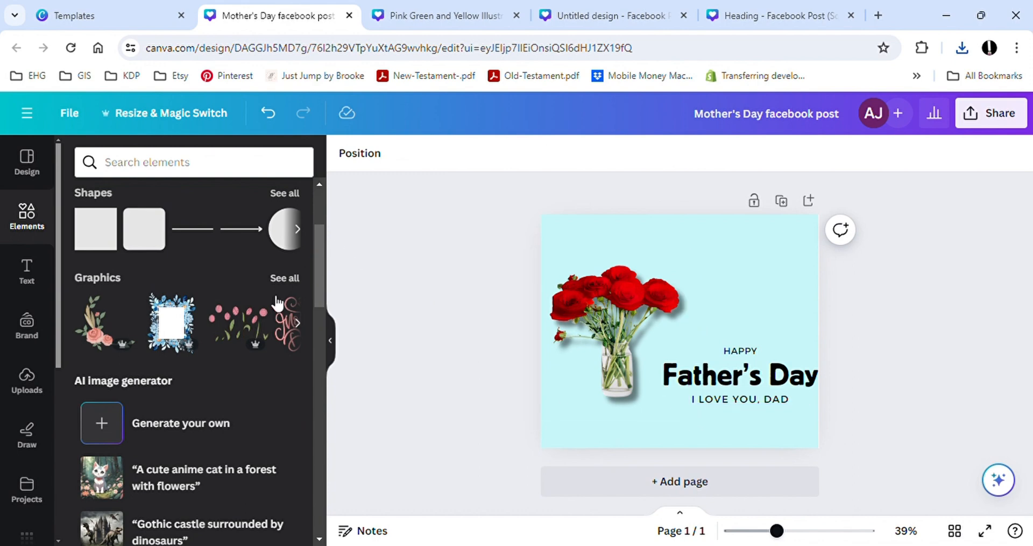
Search the elements for "heart" and add the heart shape to the page.
{"action": "left_click", "coordinate": [135, 164]}
{"action": "type", "text": "heart"}
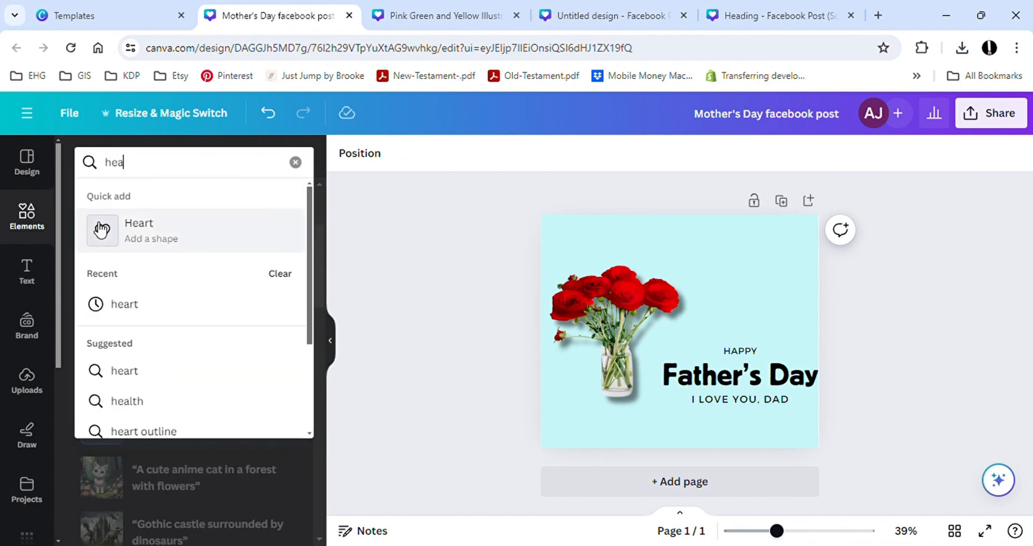
{"action": "left_click", "coordinate": [139, 237]}
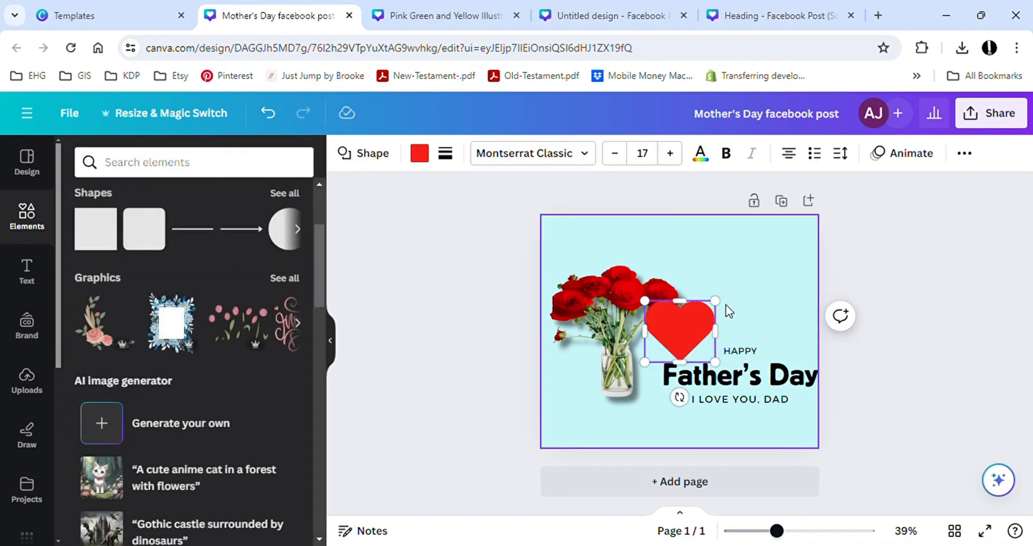
Undo the added heart shape, search the elements for "heart" again and add the plain heart-shaped photo frame to the page.
{"action": "key", "text": "ctrl+z"}
{"action": "left_click", "coordinate": [253, 162]}
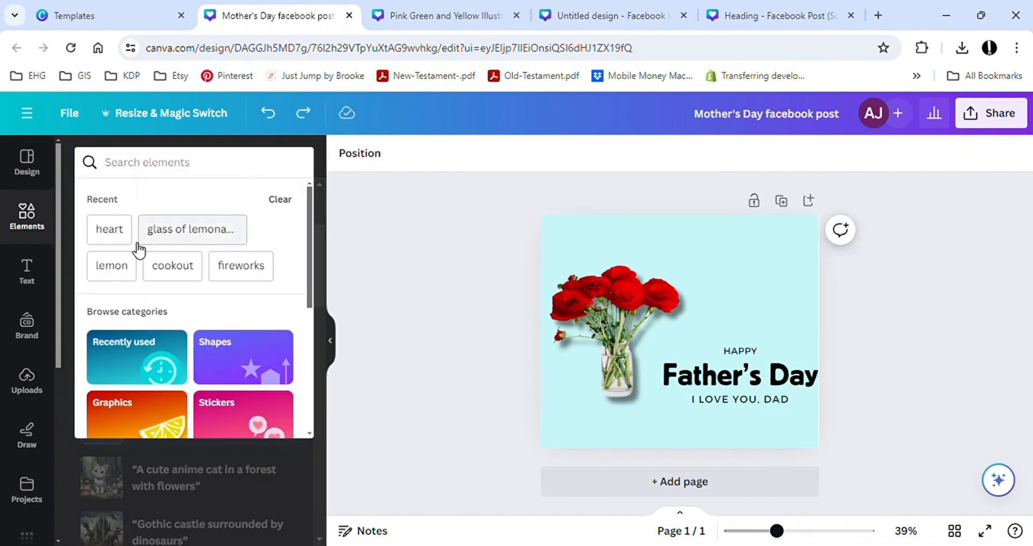
{"action": "left_click", "coordinate": [127, 231]}
{"action": "scroll", "coordinate": [141, 370], "scroll_direction": "down", "scroll_amount": 4}
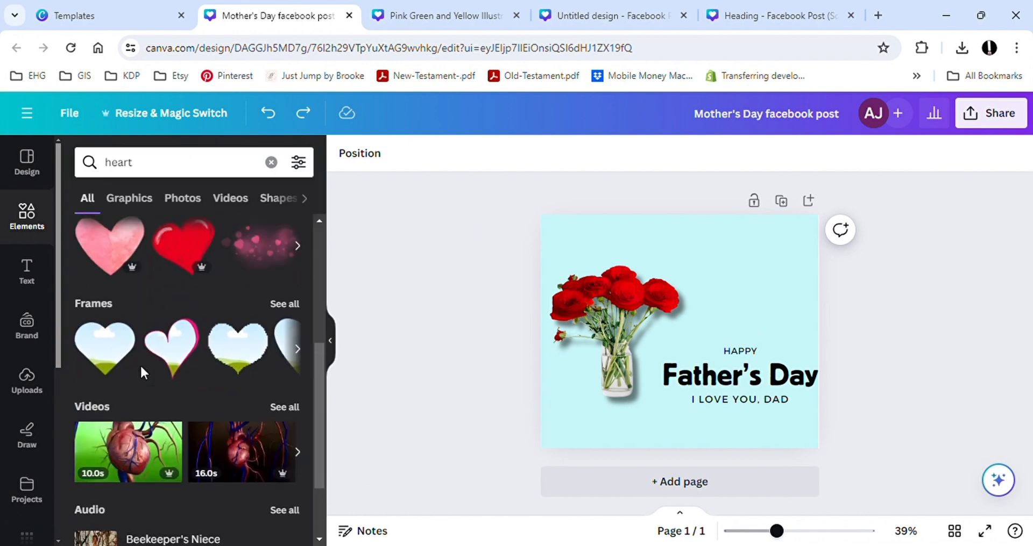
{"action": "scroll", "coordinate": [141, 370], "scroll_direction": "up", "scroll_amount": 3}
{"action": "scroll", "coordinate": [139, 363], "scroll_direction": "down", "scroll_amount": 3}
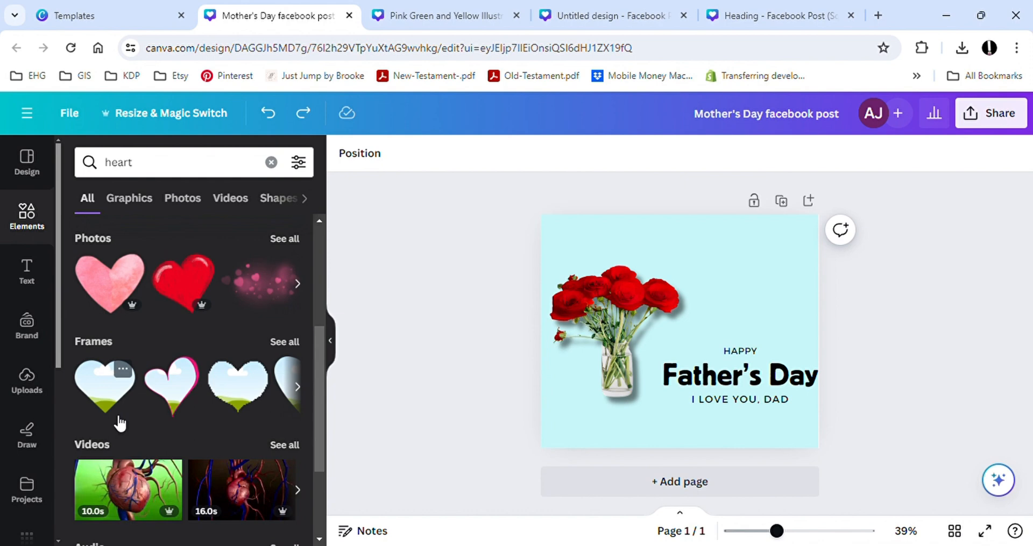
{"action": "left_click", "coordinate": [119, 414]}
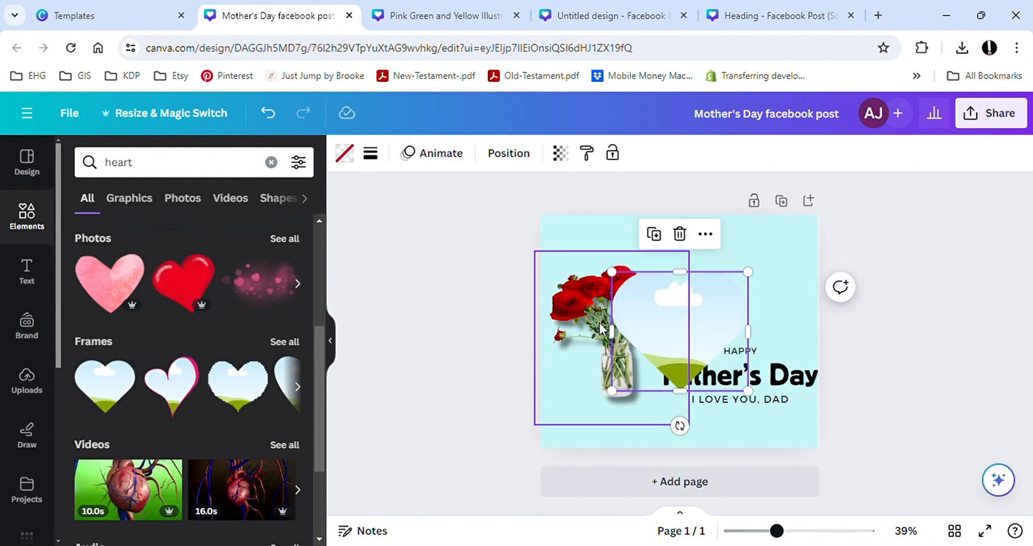
Move the heart frame to the empty area above the "HAPPY" text and shrink it slightly to fit there.
{"action": "left_click_drag", "start_coordinate": [652, 327], "coordinate": [712, 281]}
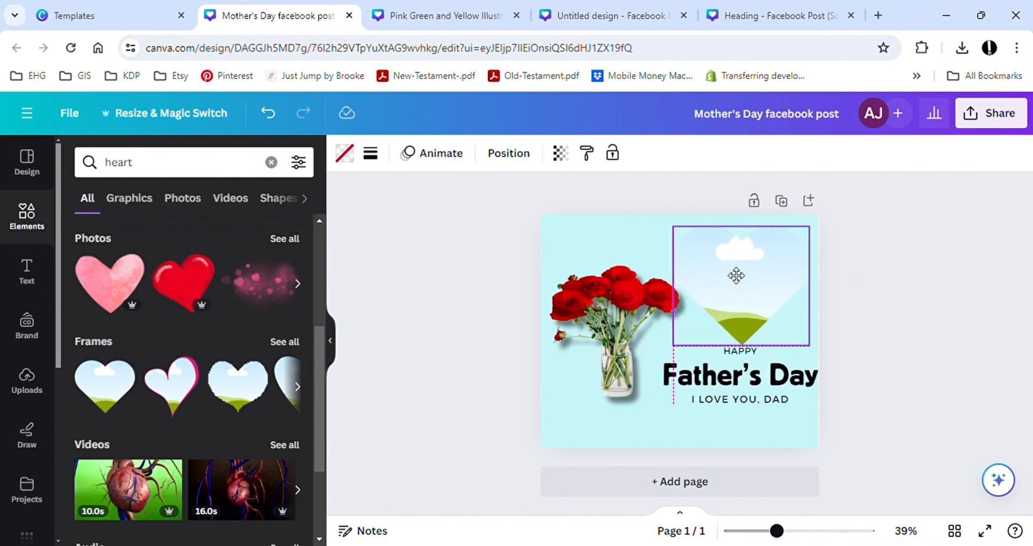
{"action": "left_click_drag", "start_coordinate": [673, 227], "coordinate": [681, 234]}
{"action": "left_click_drag", "start_coordinate": [715, 279], "coordinate": [712, 270]}
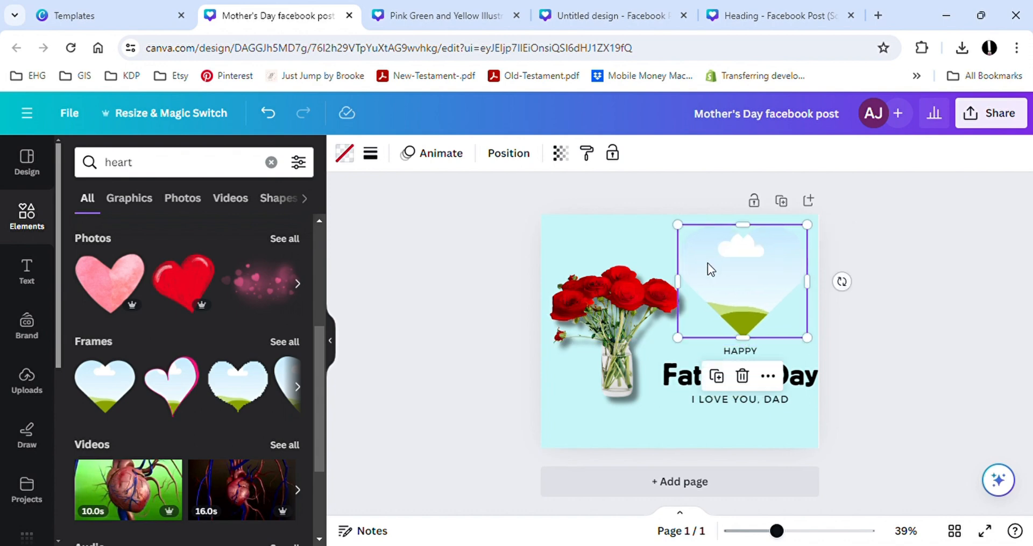
Place the uploaded portrait photo of the smiling woman into the heart frame.
{"action": "left_click", "coordinate": [457, 269]}
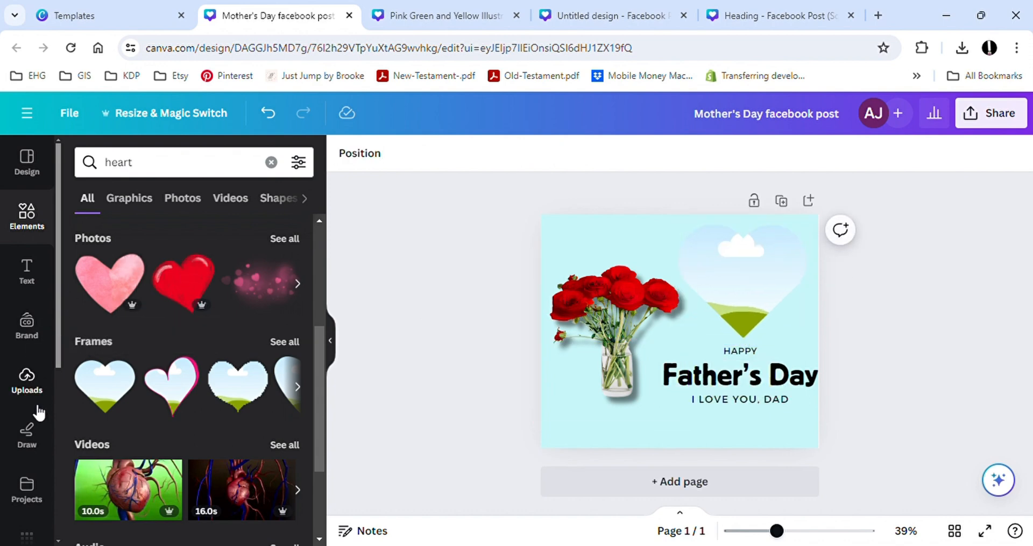
{"action": "left_click", "coordinate": [27, 383]}
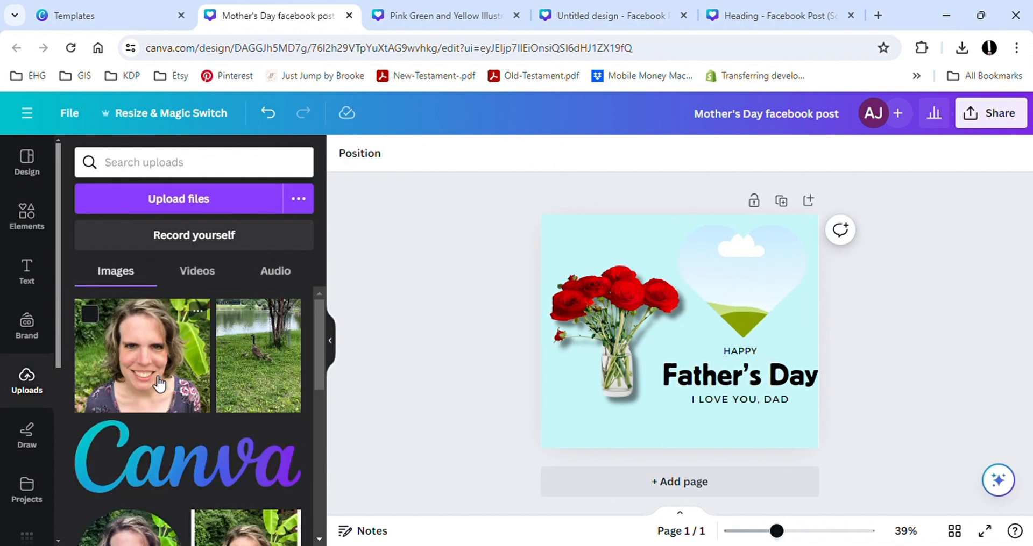
{"action": "left_click_drag", "start_coordinate": [158, 387], "coordinate": [716, 286]}
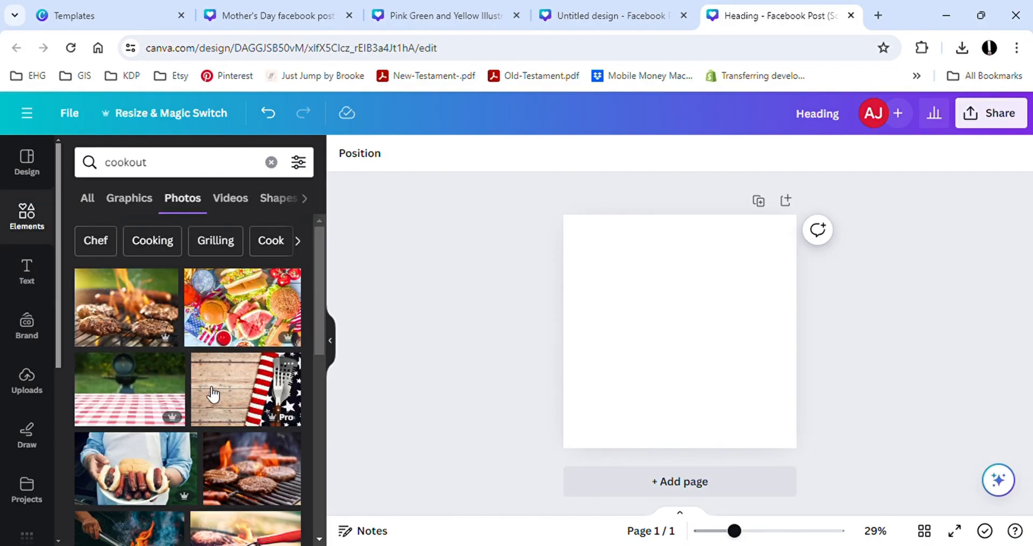
Find a photo of flames over a grill among the "cookout" photos and add it so it fills the whole page.
{"action": "scroll", "coordinate": [212, 397], "scroll_direction": "down", "scroll_amount": 4}
{"action": "scroll", "coordinate": [185, 382], "scroll_direction": "up", "scroll_amount": 2}
{"action": "scroll", "coordinate": [176, 340], "scroll_direction": "up", "scroll_amount": 2}
{"action": "scroll", "coordinate": [164, 285], "scroll_direction": "down", "scroll_amount": 4}
{"action": "scroll", "coordinate": [171, 307], "scroll_direction": "down", "scroll_amount": 2}
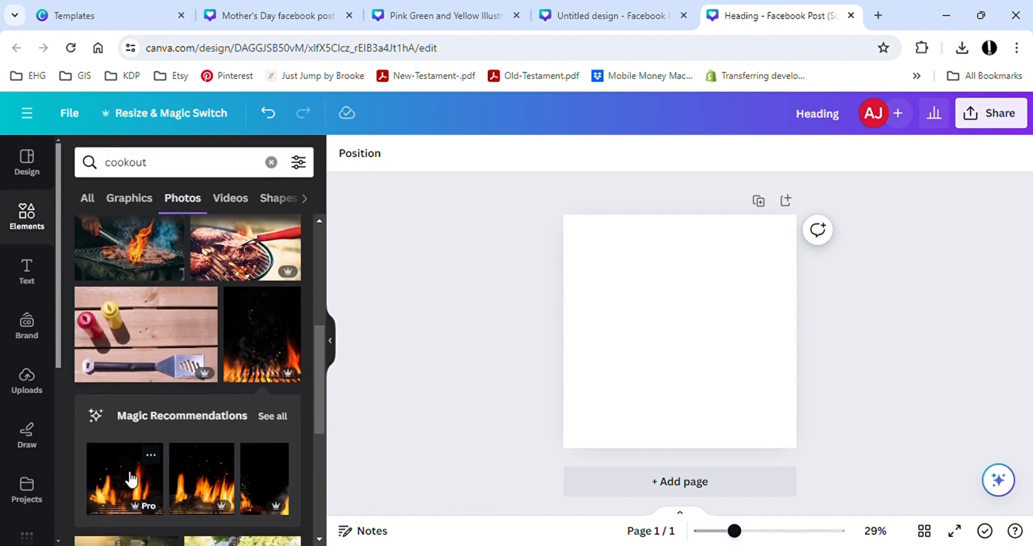
{"action": "left_click", "coordinate": [131, 479]}
{"action": "left_click_drag", "start_coordinate": [585, 422], "coordinate": [562, 460]}
{"action": "left_click_drag", "start_coordinate": [783, 257], "coordinate": [804, 241]}
{"action": "left_click_drag", "start_coordinate": [120, 491], "coordinate": [572, 353]}
Add a text box over the flames photo, search the fonts for "wes" and apply Alfa Slab One.
{"action": "left_click", "coordinate": [26, 271]}
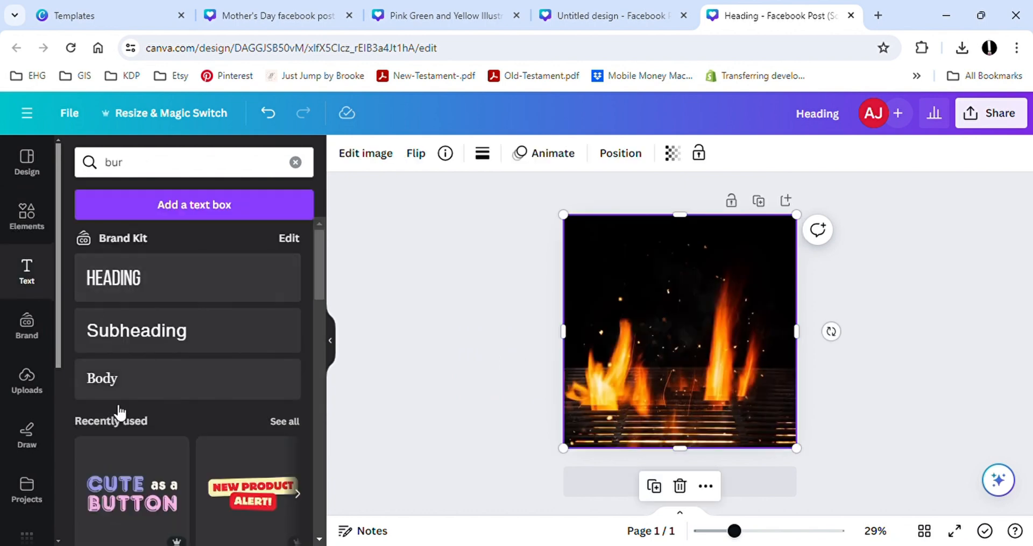
{"action": "key", "text": "t"}
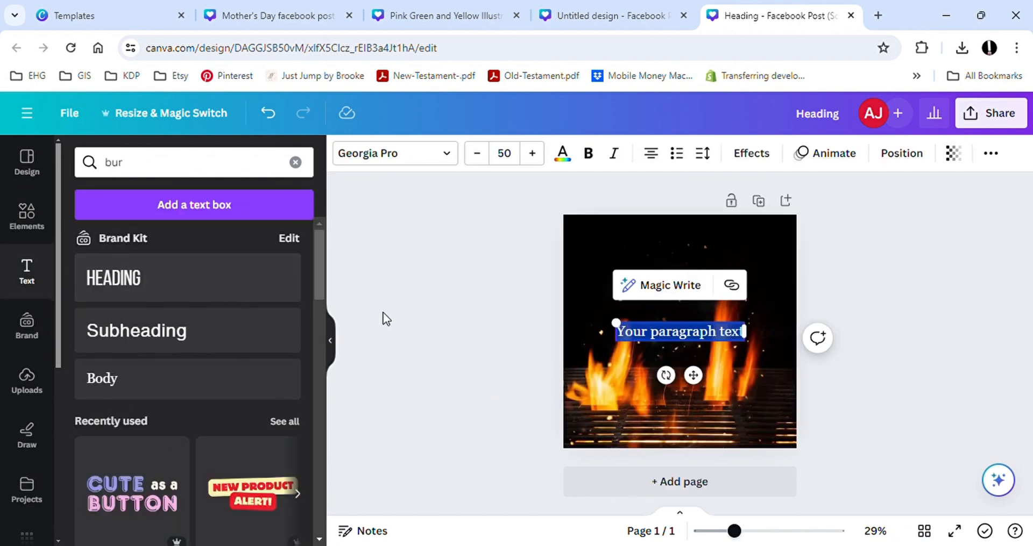
{"action": "left_click", "coordinate": [452, 154]}
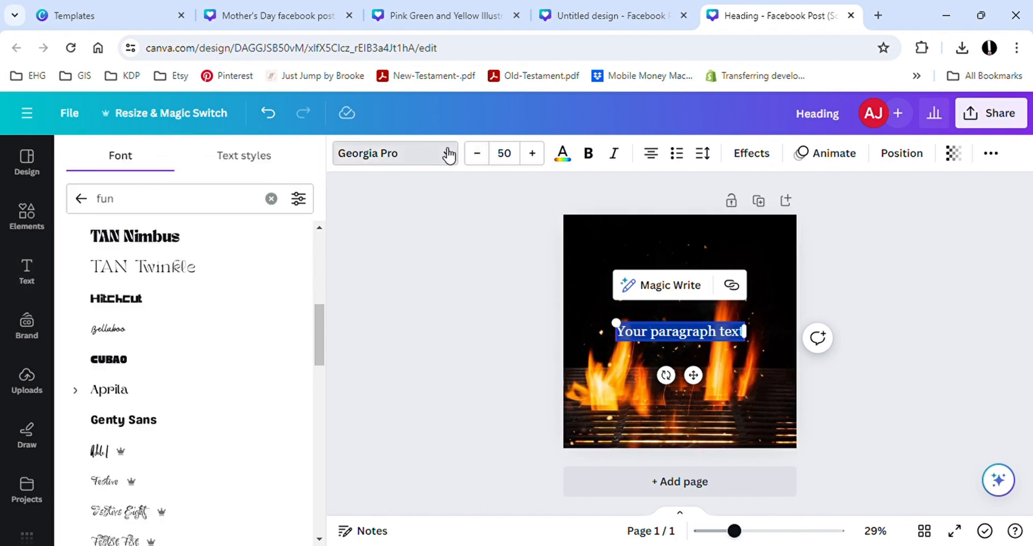
{"action": "left_click", "coordinate": [170, 214]}
{"action": "left_click_drag", "start_coordinate": [170, 215], "coordinate": [68, 221]}
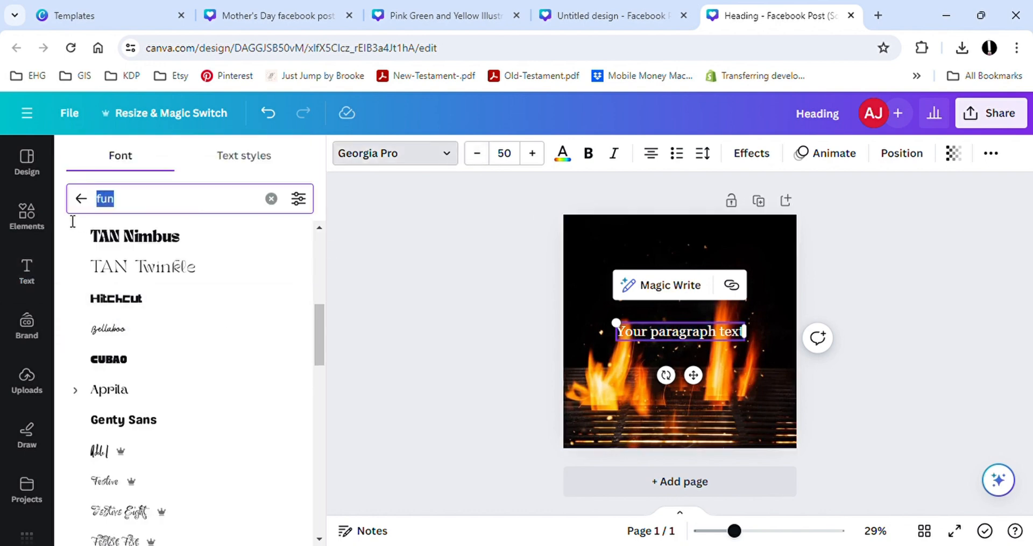
{"action": "scroll", "coordinate": [143, 322], "scroll_direction": "up", "scroll_amount": 2}
{"action": "scroll", "coordinate": [143, 279], "scroll_direction": "up", "scroll_amount": 3}
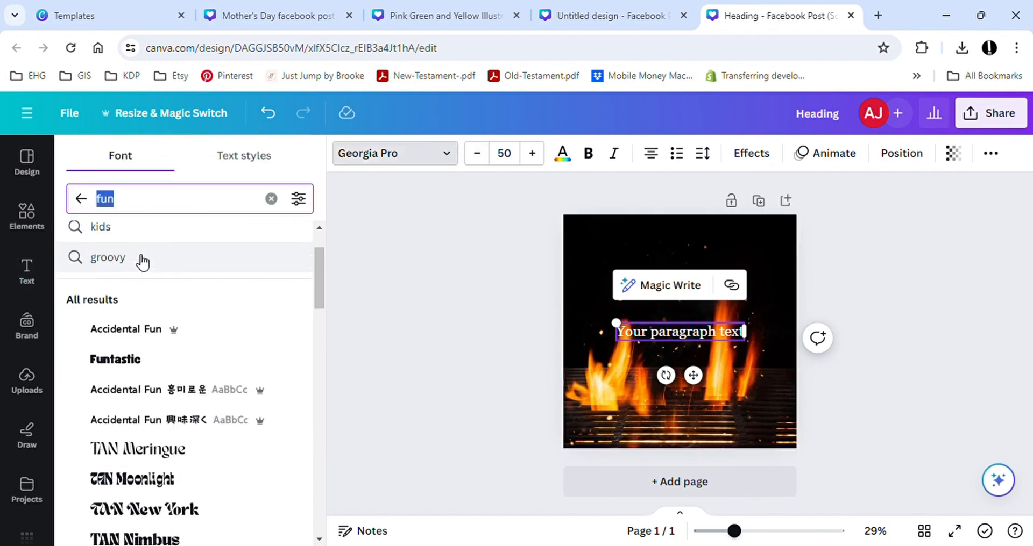
{"action": "type", "text": "wes"}
{"action": "left_click", "coordinate": [142, 442]}
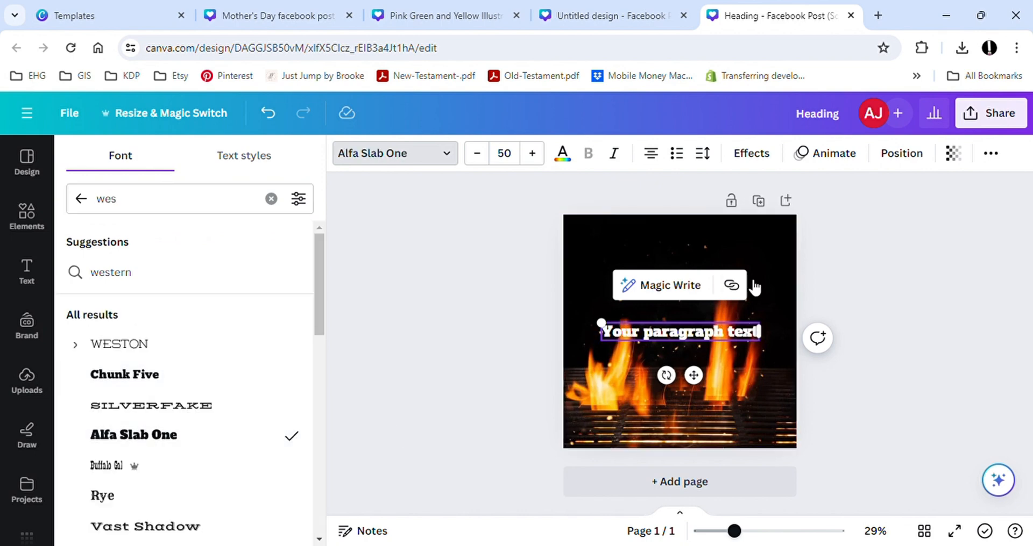
Turn on uppercase for the text box and replace its placeholder text with "COOKOUT".
{"action": "left_click", "coordinate": [989, 162]}
{"action": "left_click", "coordinate": [932, 202]}
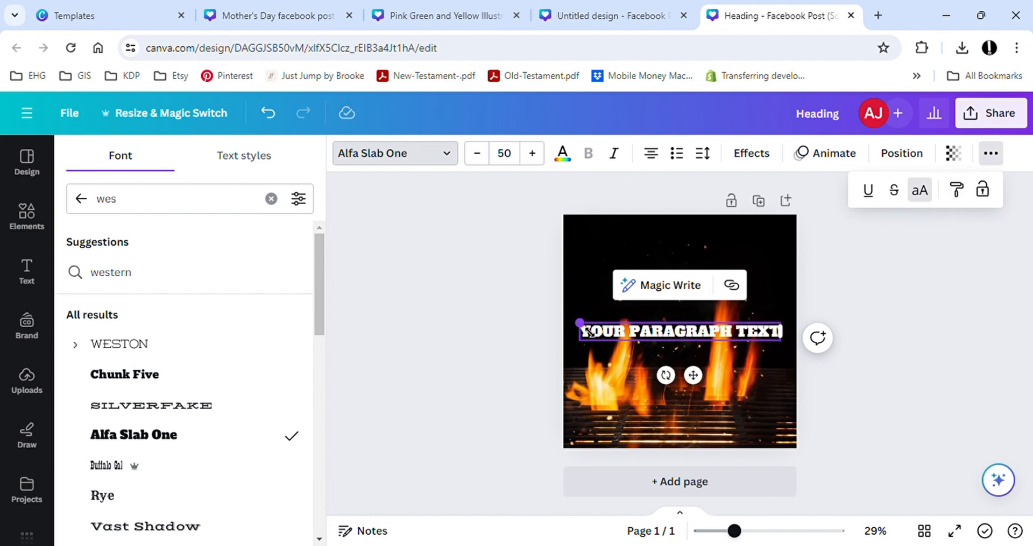
{"action": "triple_click", "coordinate": [611, 337]}
{"action": "type", "text": "COOKOUT"}
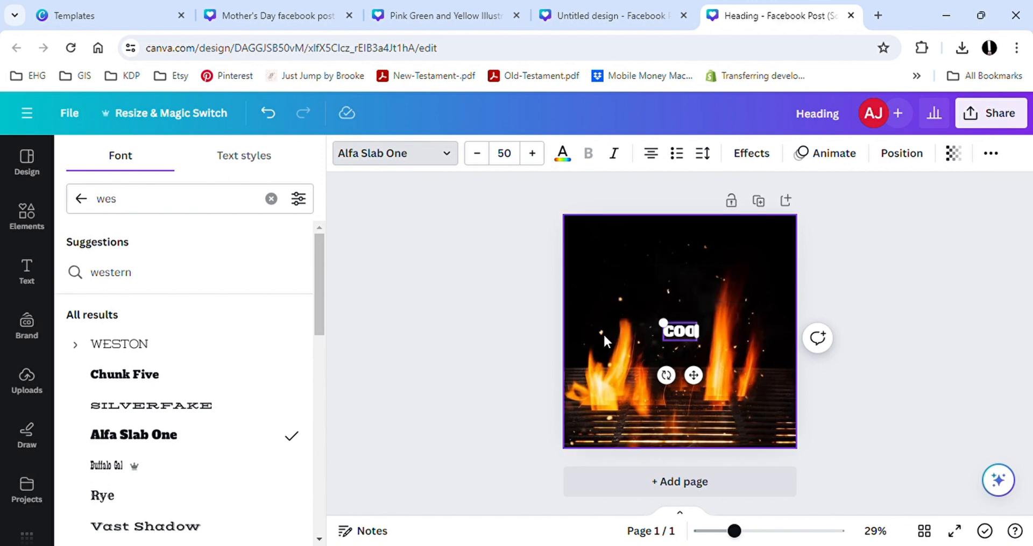
Enlarge the COOKOUT text to font size 118 and move it above the flames near the page's upper edge.
{"action": "left_click_drag", "start_coordinate": [640, 322], "coordinate": [586, 310]}
{"action": "left_click_drag", "start_coordinate": [720, 342], "coordinate": [772, 379]}
{"action": "left_click_drag", "start_coordinate": [696, 388], "coordinate": [703, 334]}
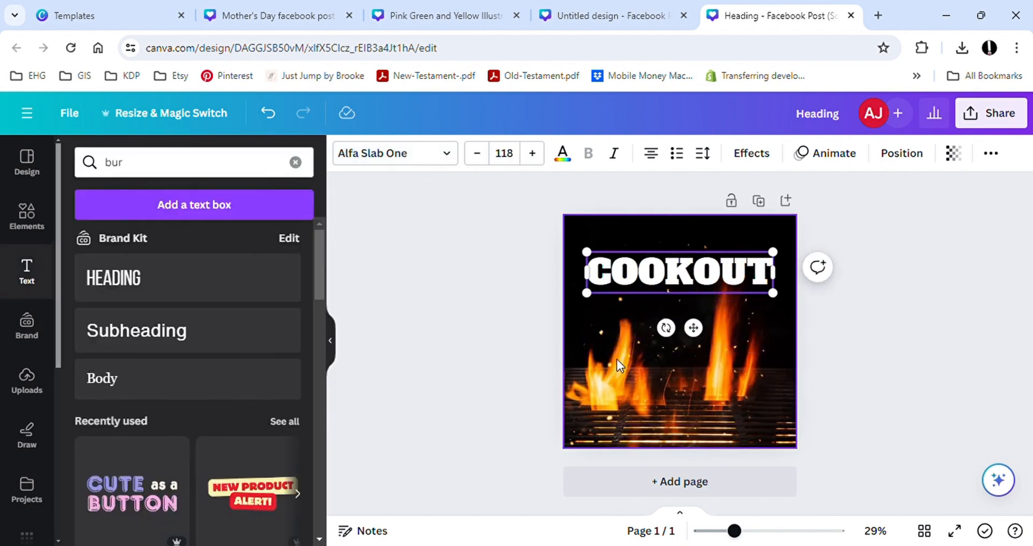
{"action": "left_click", "coordinate": [530, 358]}
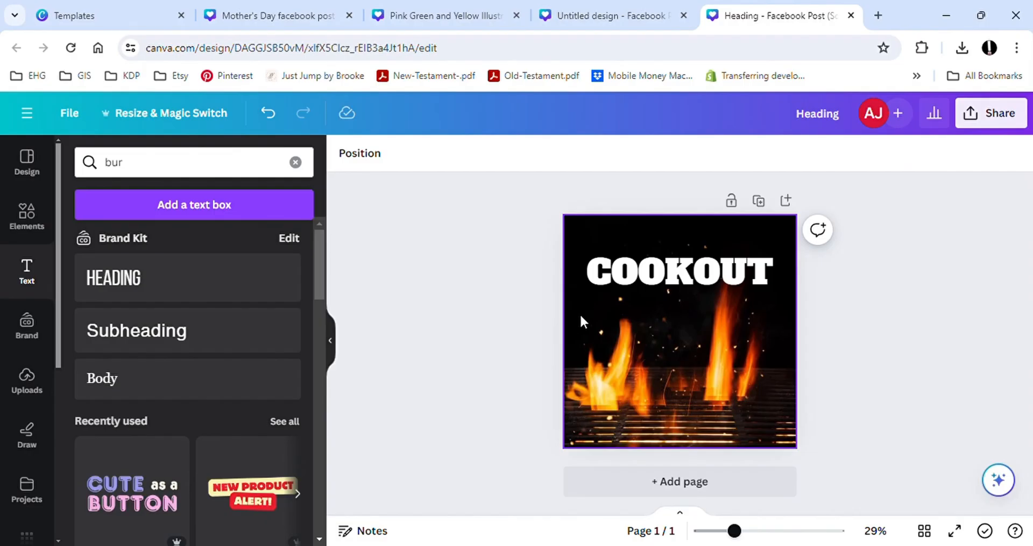
Resize this design to the Facebook Post (Landscape) format, 940 × 788 px, without making a copy.
{"action": "left_click", "coordinate": [581, 321]}
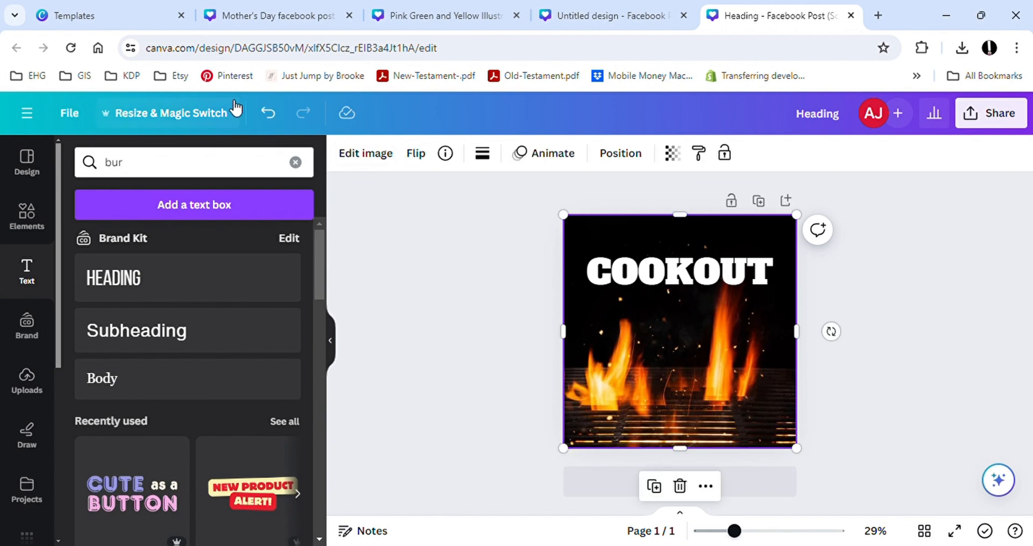
{"action": "left_click", "coordinate": [206, 123]}
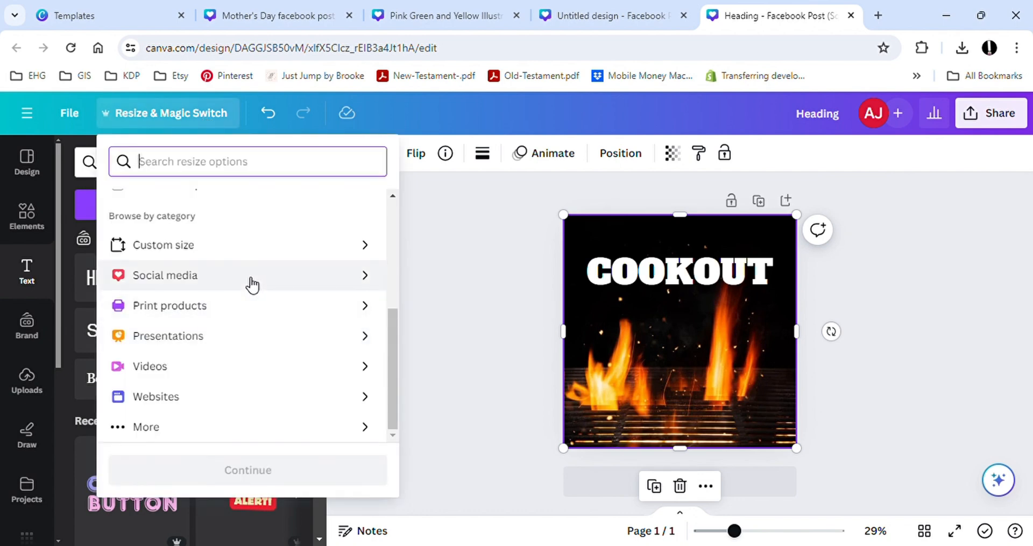
{"action": "left_click", "coordinate": [251, 284]}
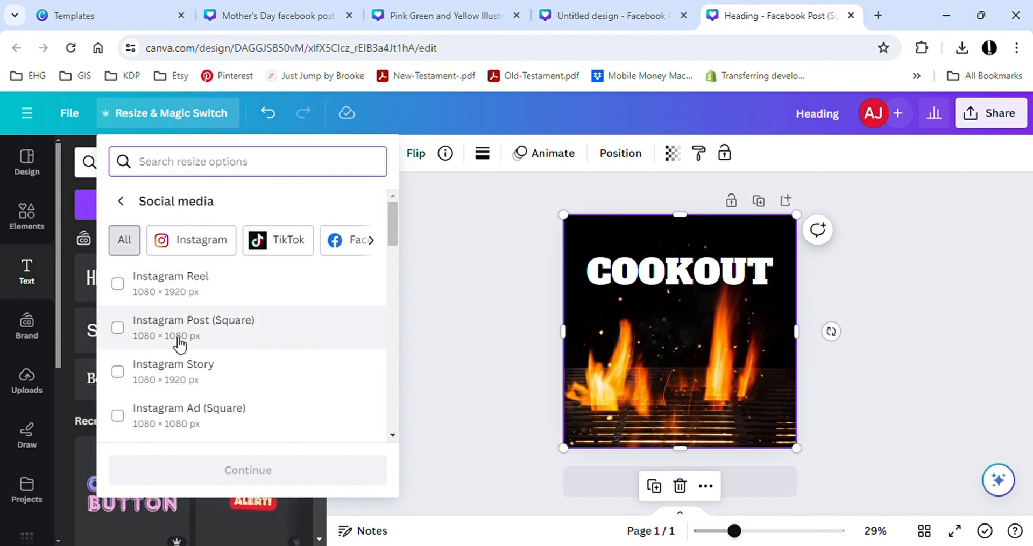
{"action": "left_click", "coordinate": [370, 240]}
{"action": "left_click", "coordinate": [179, 240]}
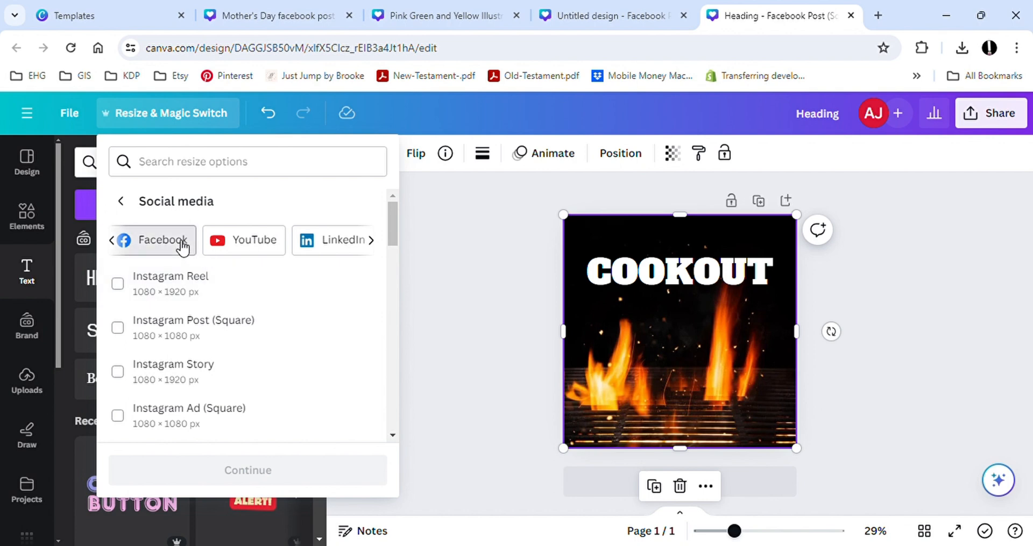
{"action": "left_click", "coordinate": [191, 337]}
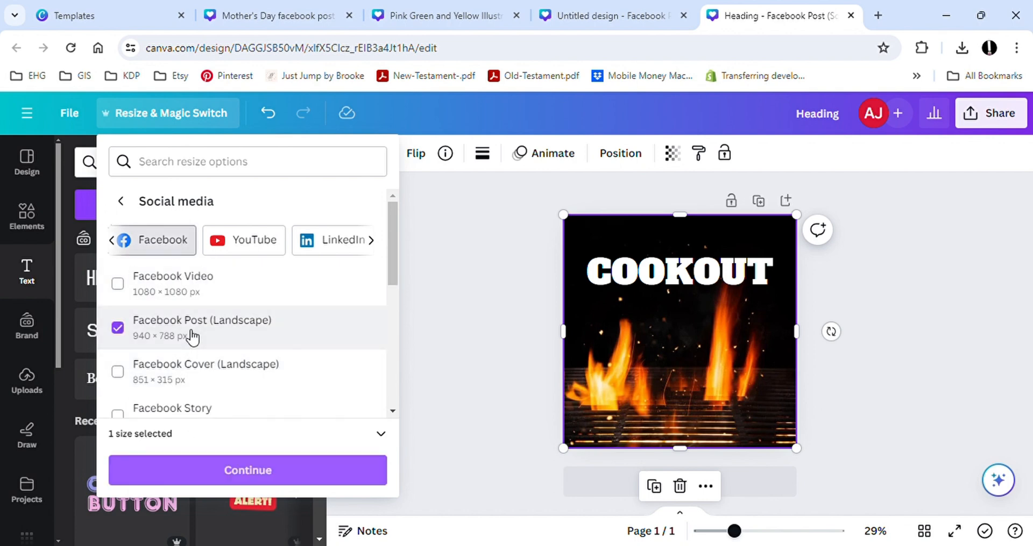
{"action": "left_click", "coordinate": [258, 470]}
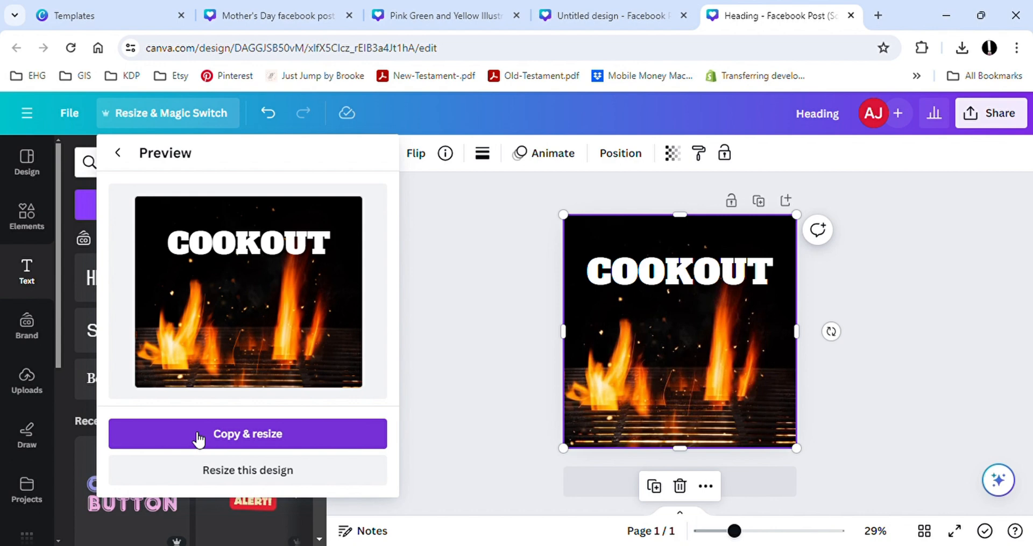
{"action": "left_click", "coordinate": [202, 475]}
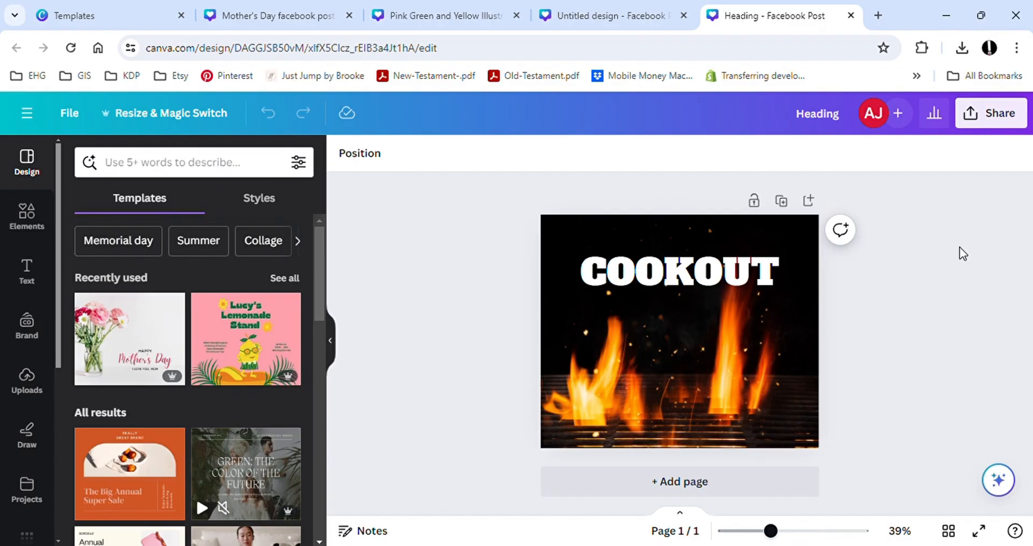
Examine the social media publishing options available for sharing the design.
{"action": "left_click", "coordinate": [1001, 120]}
{"action": "scroll", "coordinate": [941, 242], "scroll_direction": "down", "scroll_amount": 3}
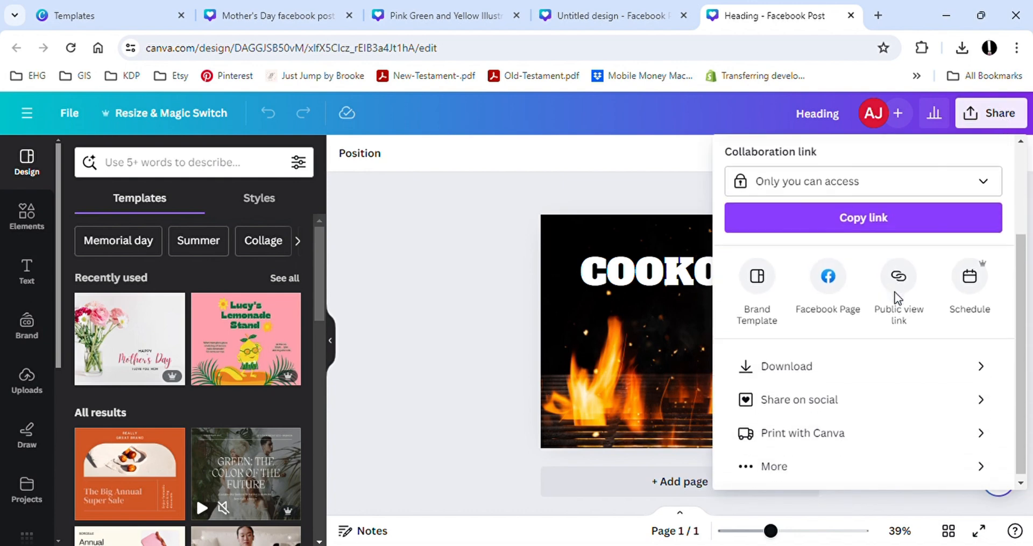
{"action": "left_click", "coordinate": [796, 428]}
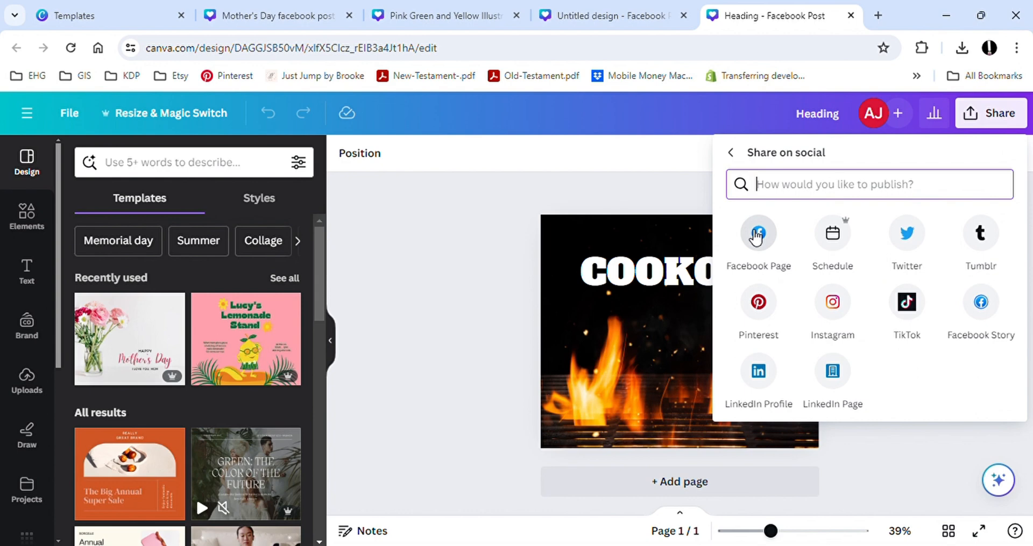
{"action": "left_click", "coordinate": [991, 114]}
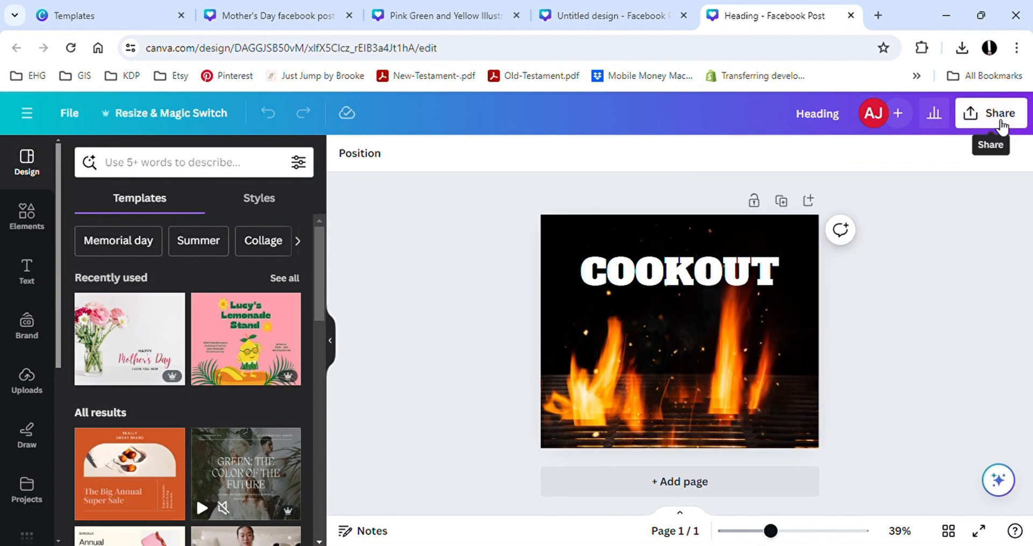
Download the design as a PNG at size 1, 940 × 788 px.
{"action": "left_click", "coordinate": [991, 114]}
{"action": "scroll", "coordinate": [845, 377], "scroll_direction": "down", "scroll_amount": 3}
{"action": "left_click", "coordinate": [809, 364]}
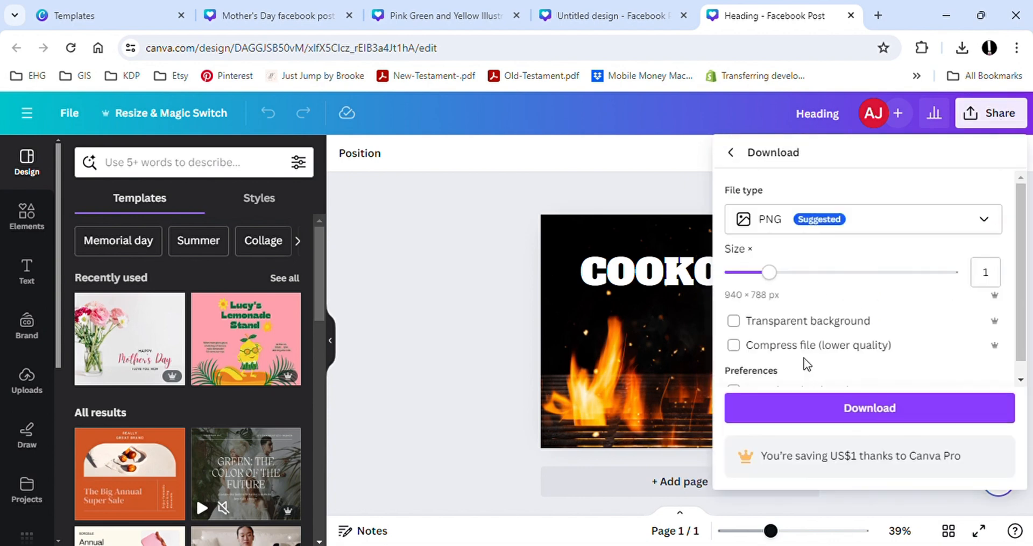
{"action": "left_click", "coordinate": [802, 409]}
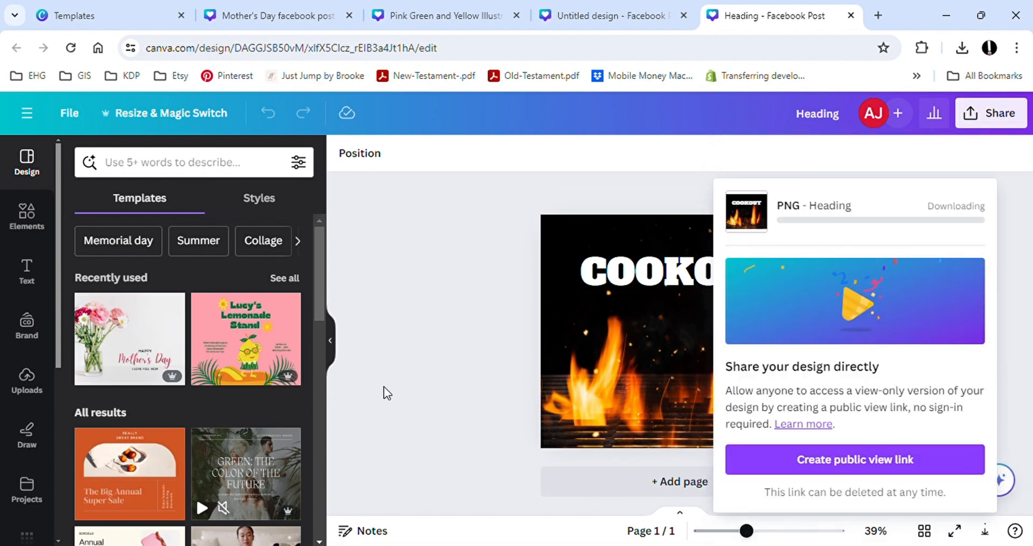